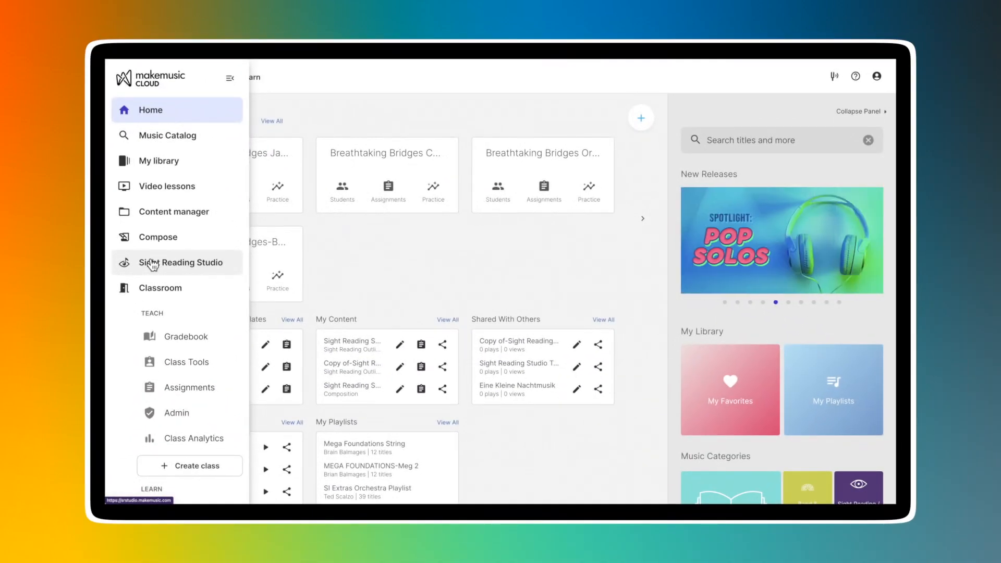
# Step: Open Sight Reading Studio and create a new template for the Breathtaking Bridges-Band class using Preset 2
pyautogui.click(153, 264)
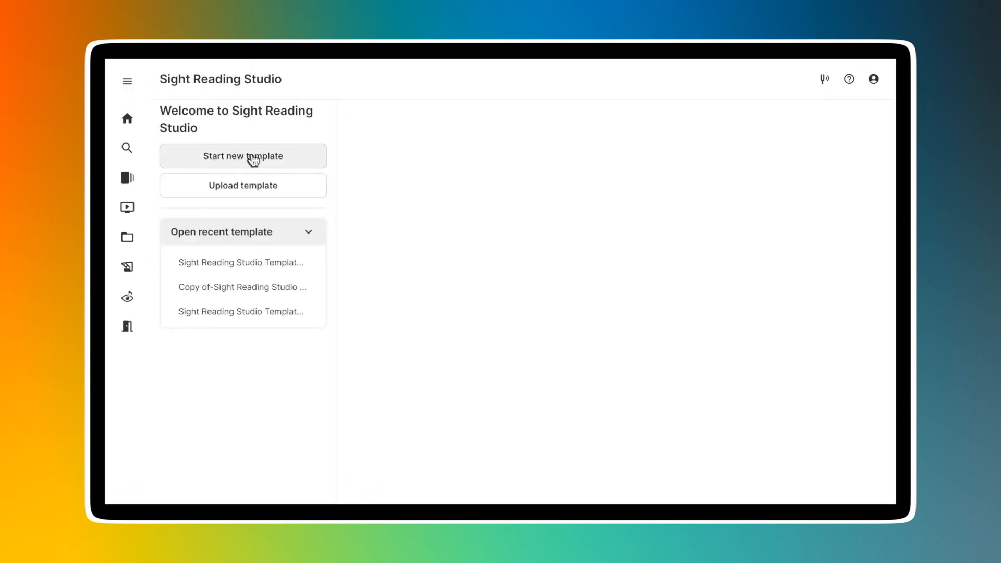
pyautogui.click(254, 161)
pyautogui.click(250, 157)
pyautogui.click(241, 204)
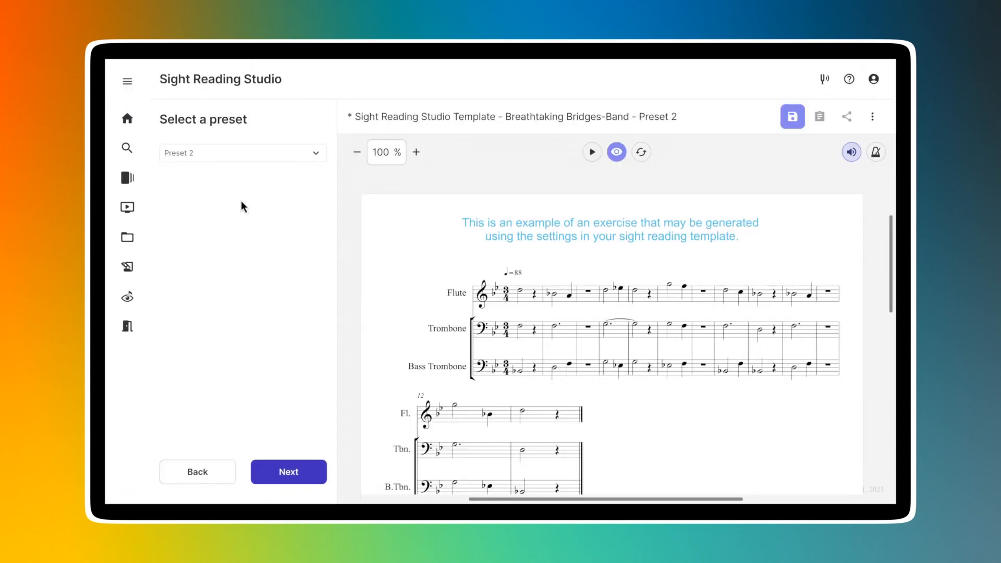
pyautogui.click(290, 471)
pyautogui.click(300, 473)
pyautogui.click(302, 473)
pyautogui.click(302, 473)
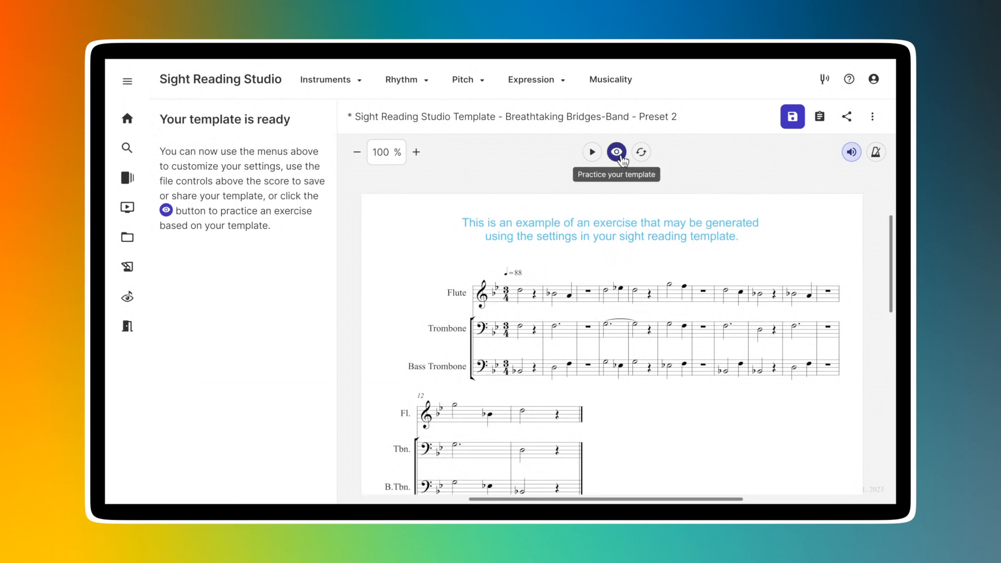
# Step: Regenerate the template's example exercise five times and start practicing the template
pyautogui.click(643, 154)
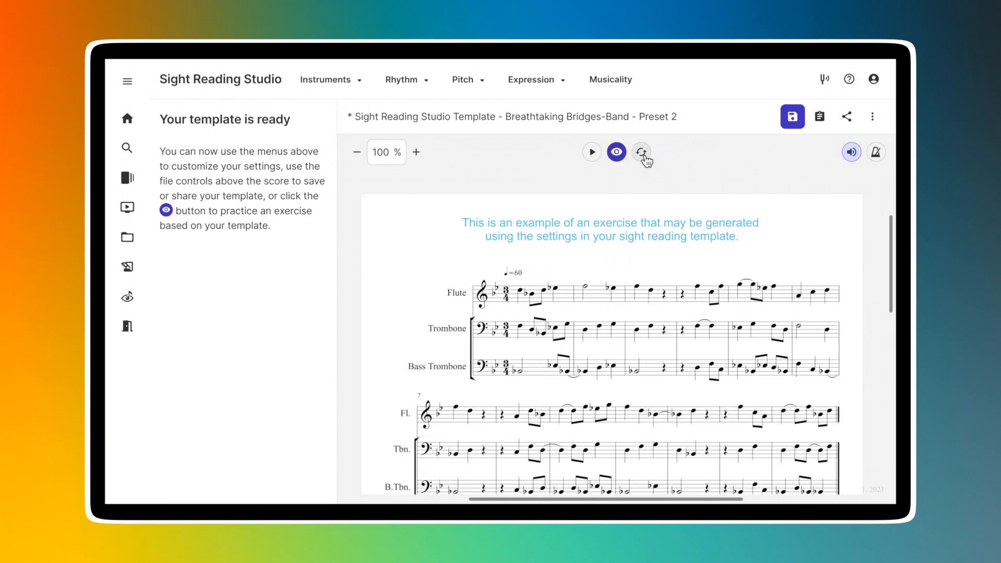
pyautogui.click(645, 156)
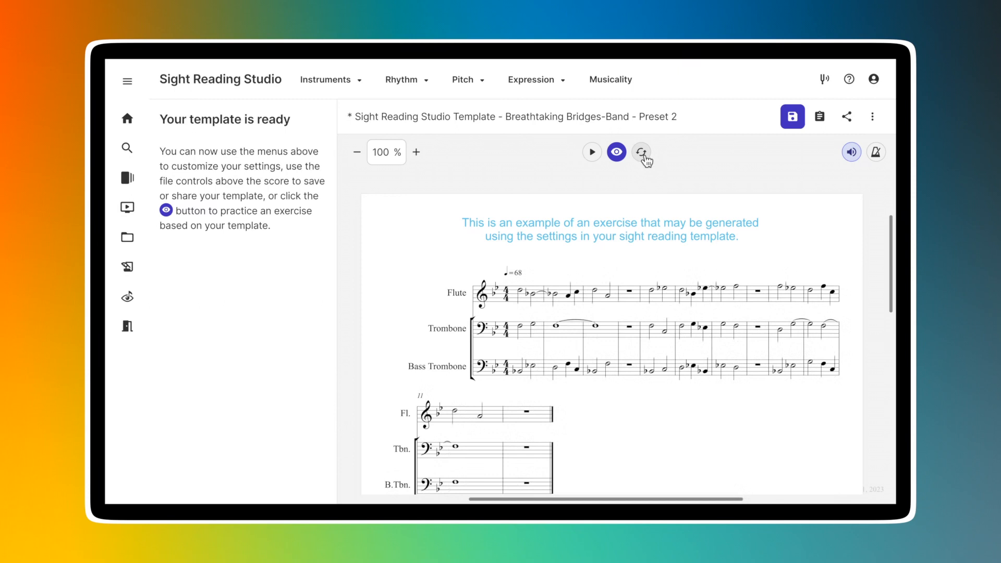
pyautogui.click(644, 156)
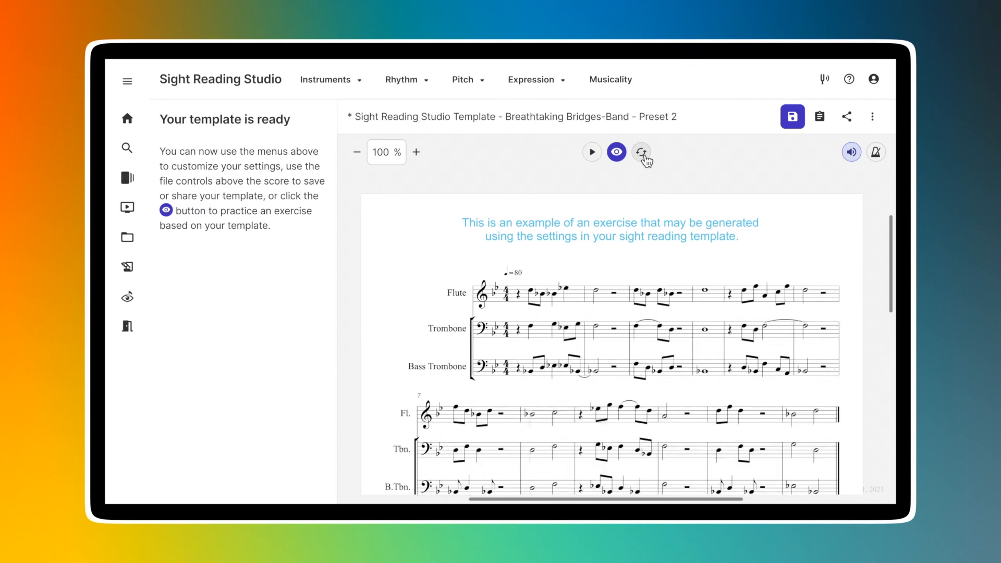
pyautogui.click(644, 156)
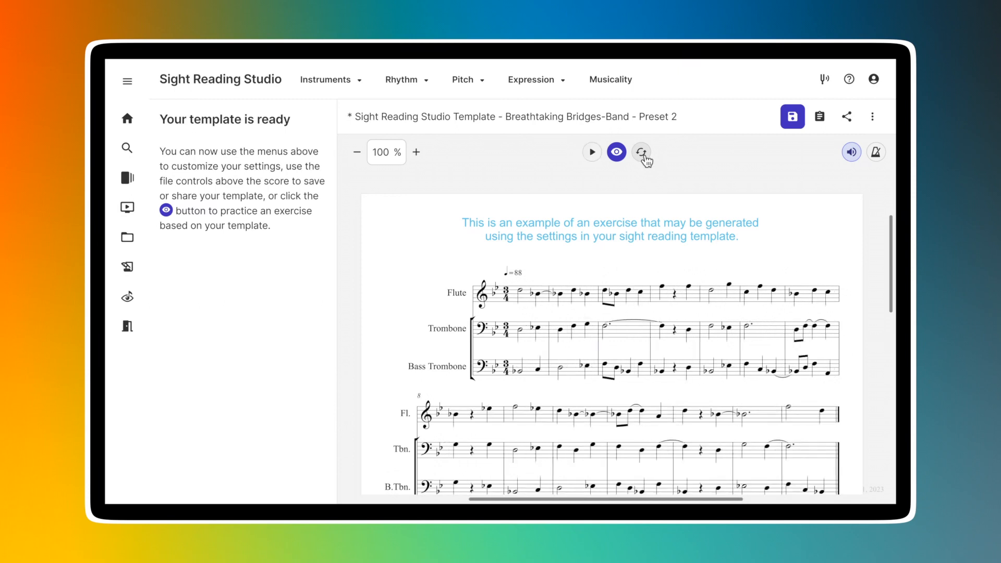
pyautogui.click(645, 157)
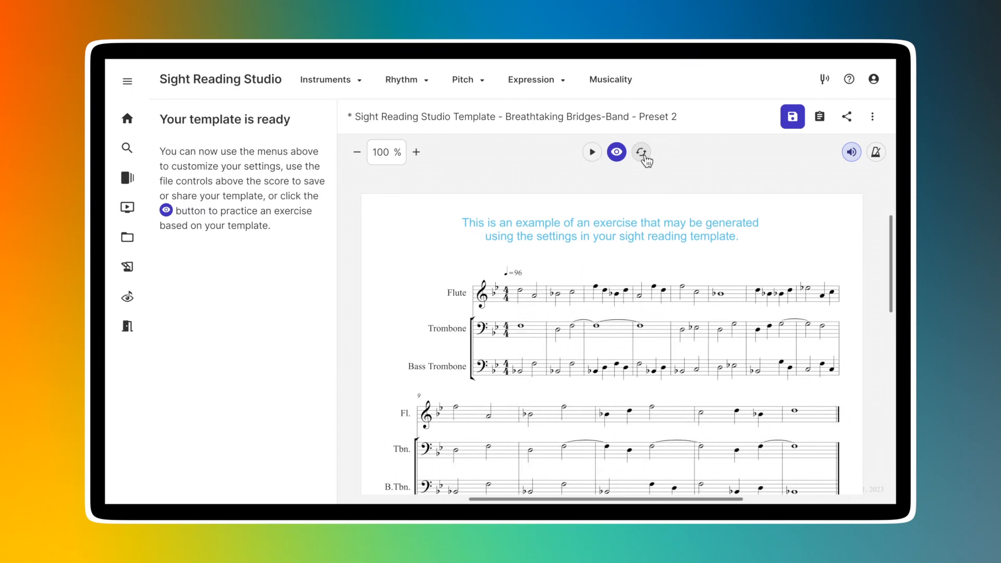
pyautogui.click(616, 154)
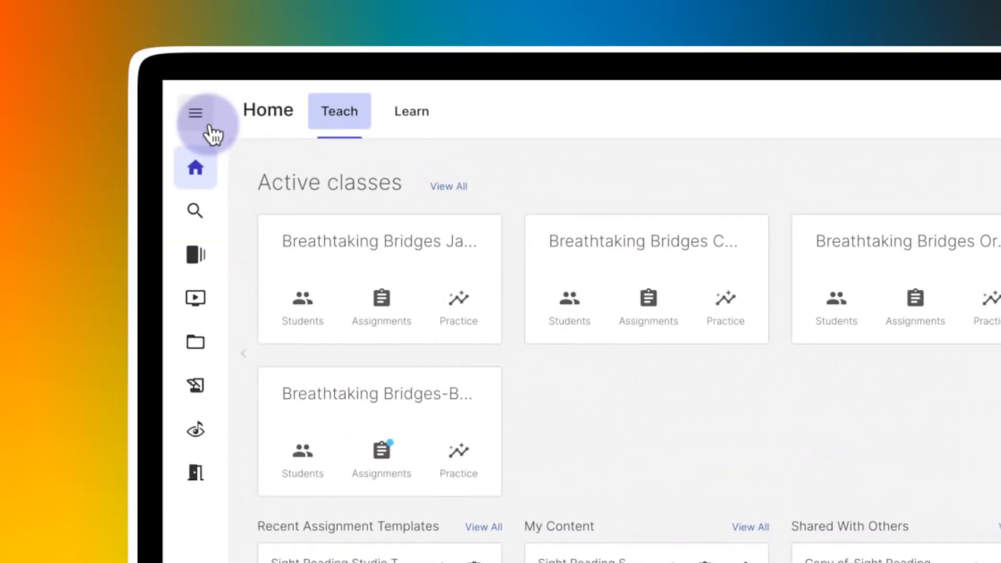
# Step: Open Sight Reading Studio from the home page and start a new template
pyautogui.click(211, 134)
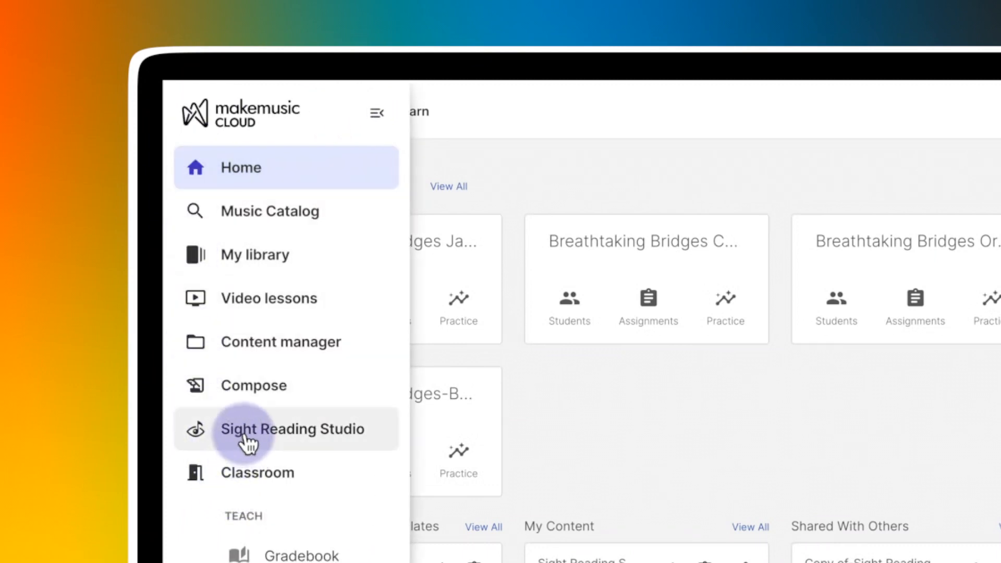
pyautogui.click(208, 440)
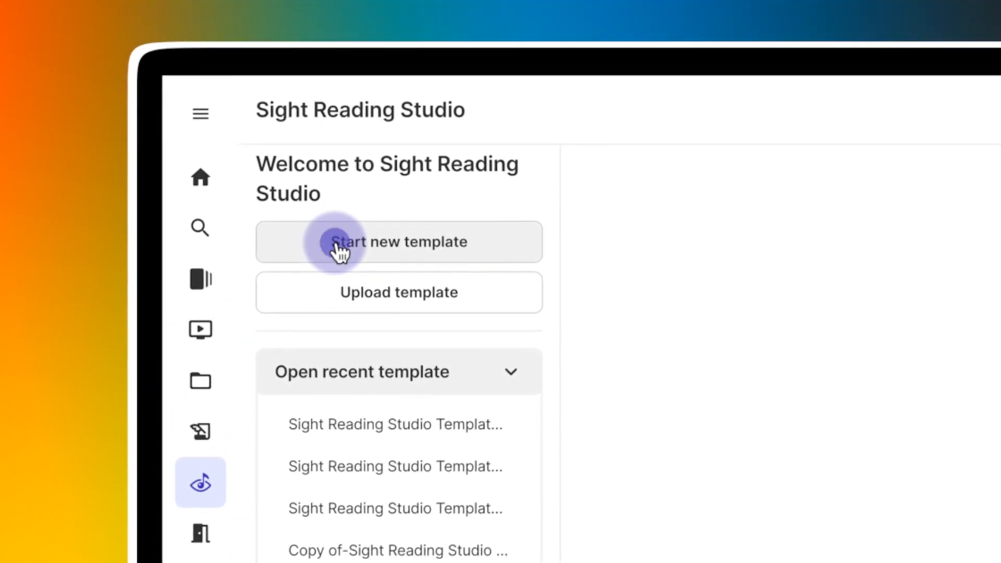
pyautogui.click(339, 247)
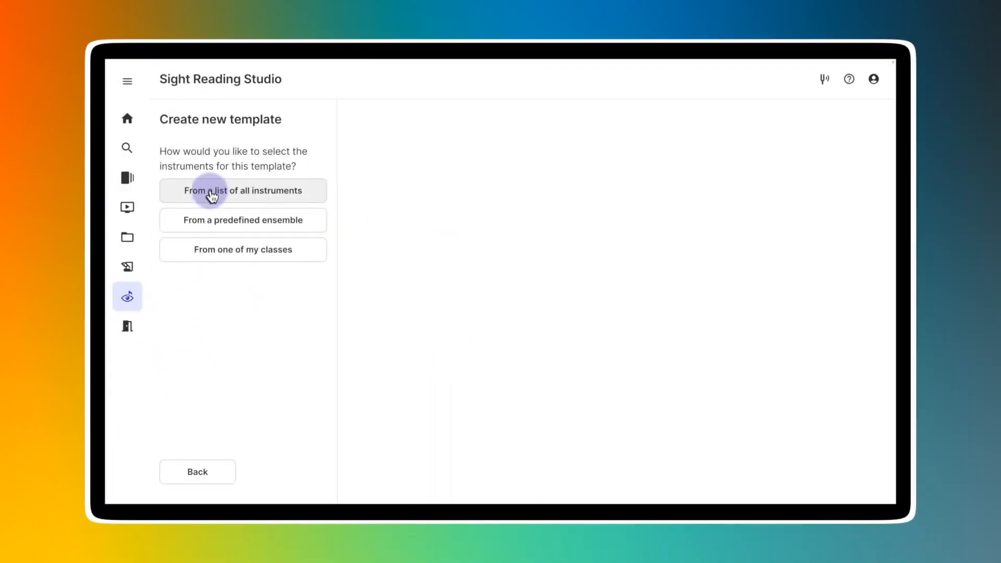
# Step: Choose to pick from the list of all instruments and look through the woodwind, brass and percussion families
pyautogui.click(212, 194)
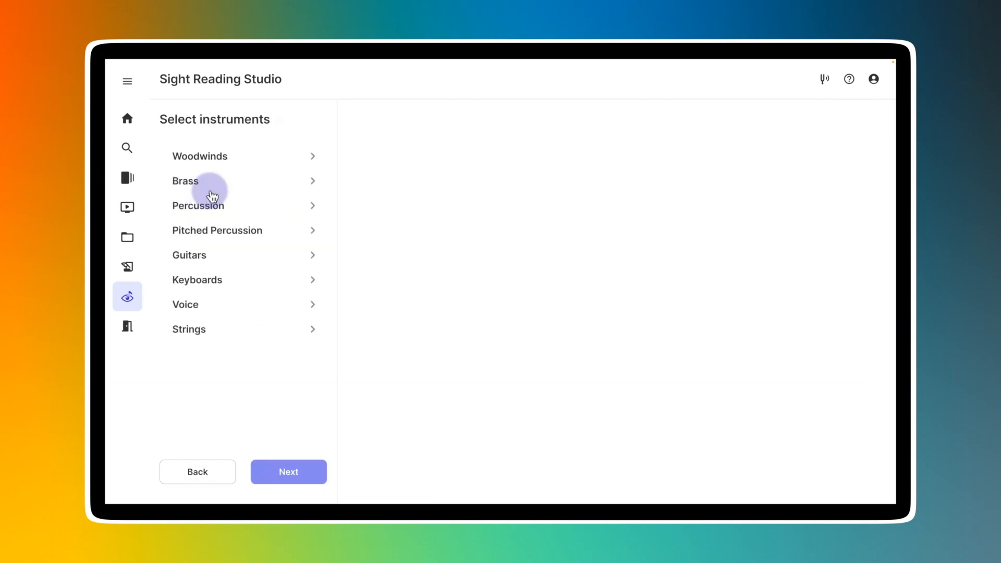
pyautogui.click(219, 162)
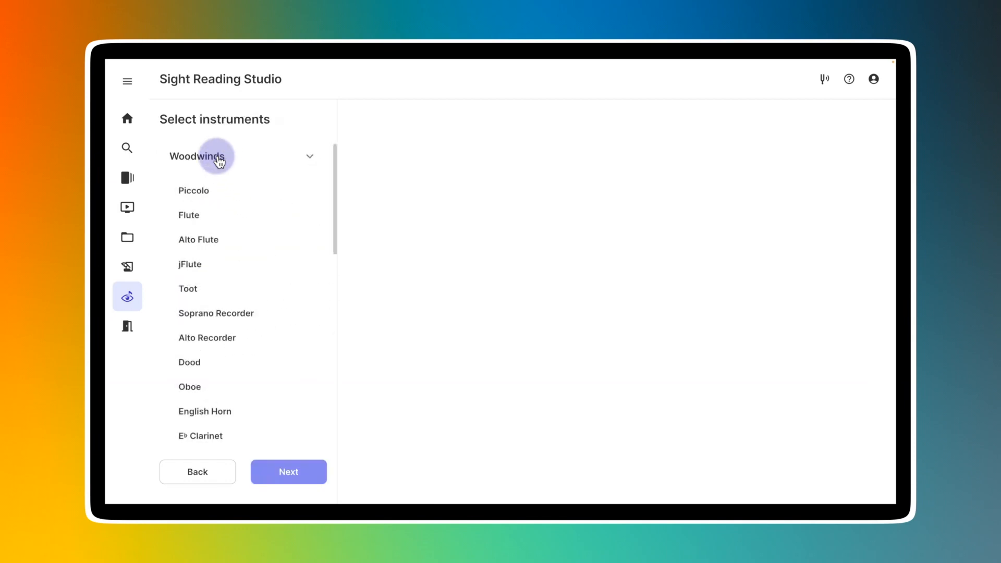
pyautogui.click(219, 162)
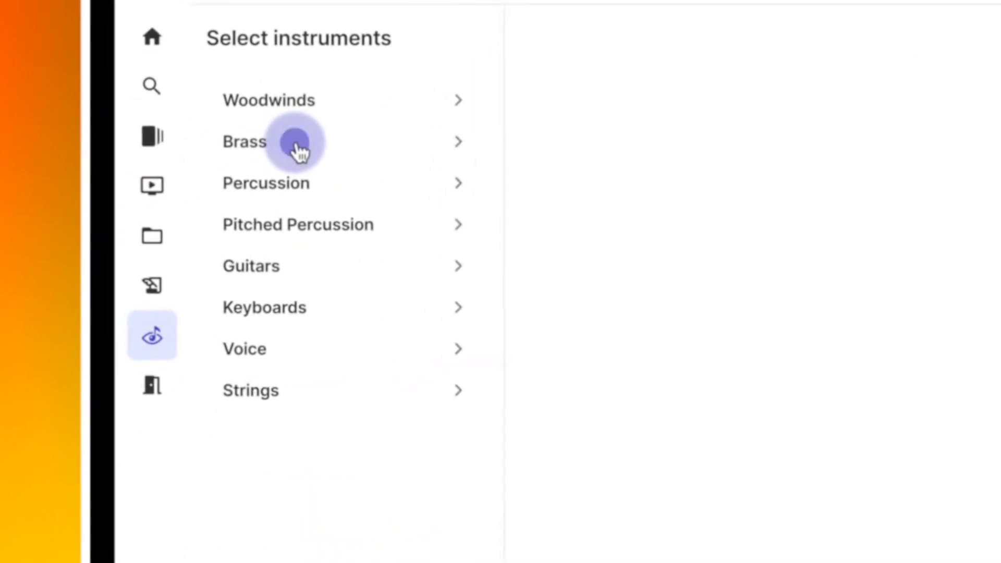
pyautogui.click(213, 188)
pyautogui.click(304, 150)
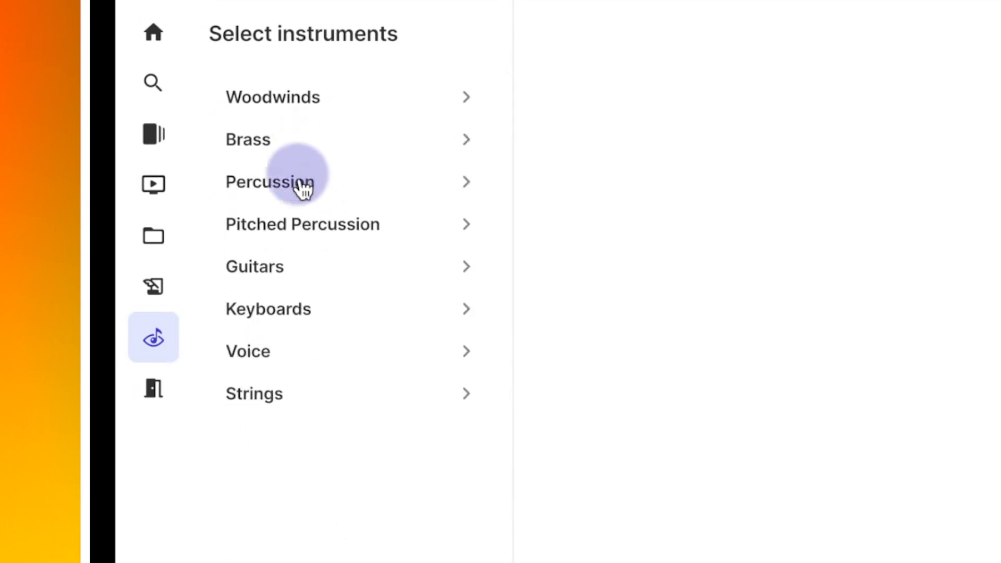
pyautogui.click(303, 193)
pyautogui.click(303, 193)
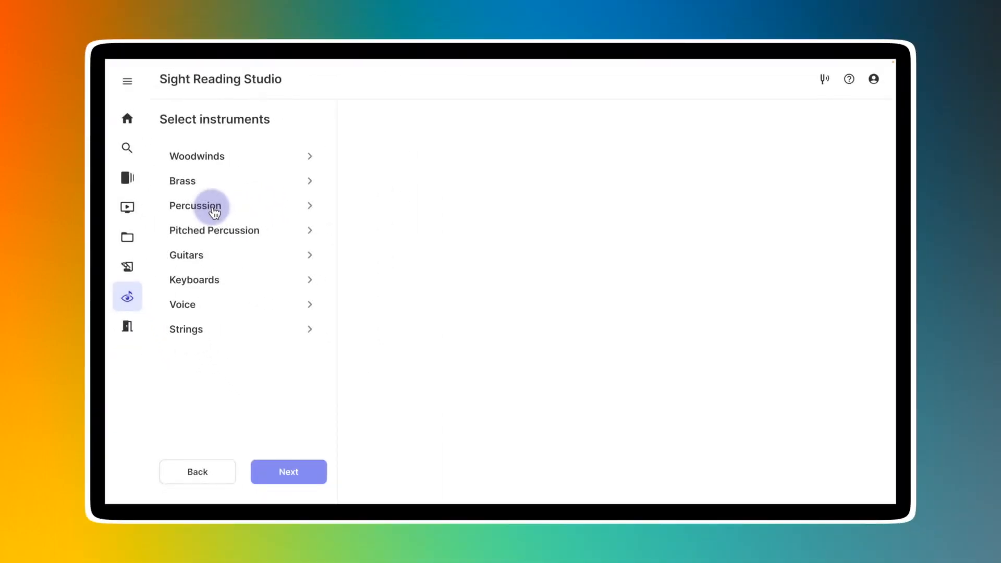
# Step: Add Flute and Oboe from the woodwinds and B♭ Trumpet and F French Horn from the brass to the template
pyautogui.click(215, 158)
pyautogui.click(205, 218)
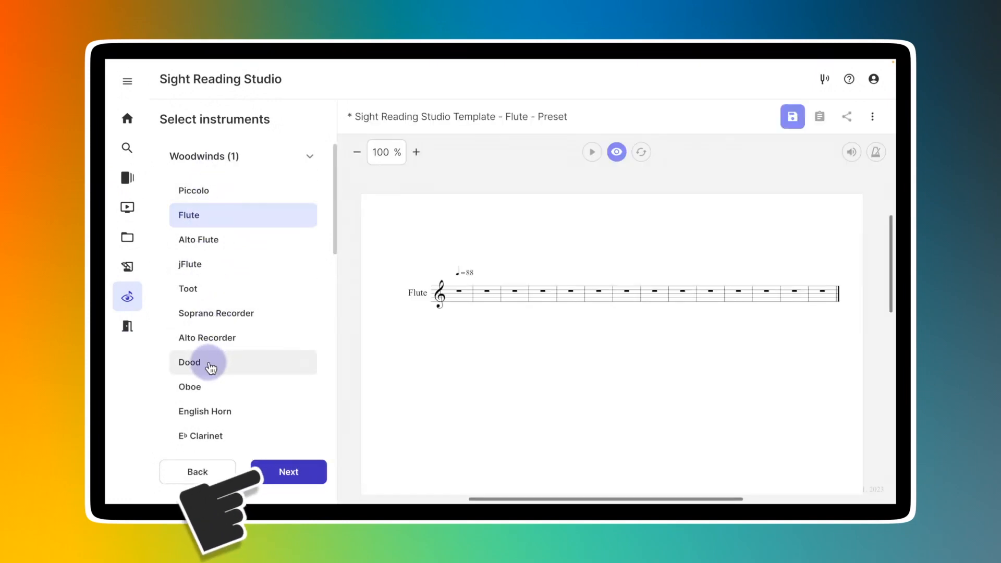
pyautogui.click(203, 389)
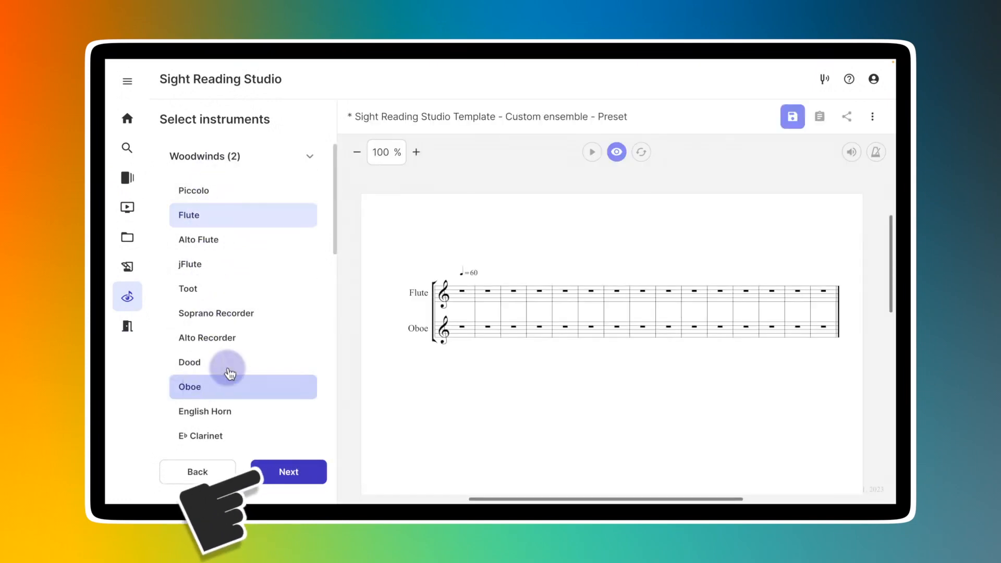
pyautogui.click(211, 159)
pyautogui.click(204, 183)
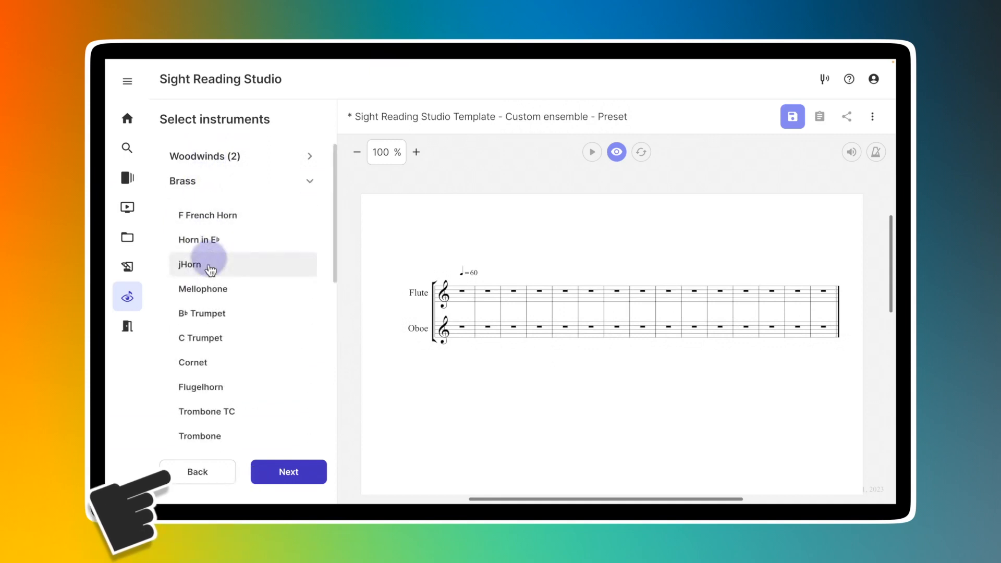
pyautogui.click(203, 314)
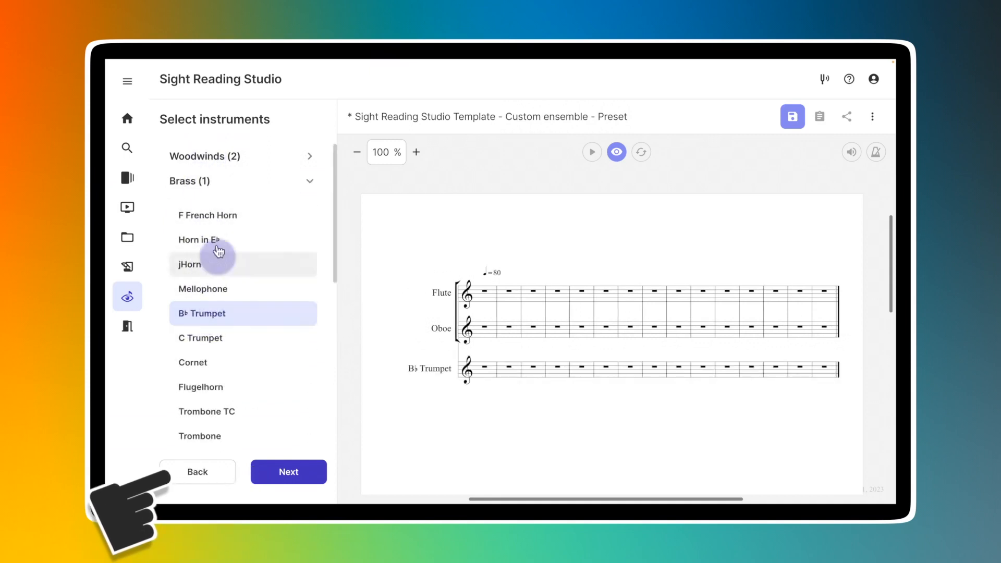
pyautogui.click(207, 219)
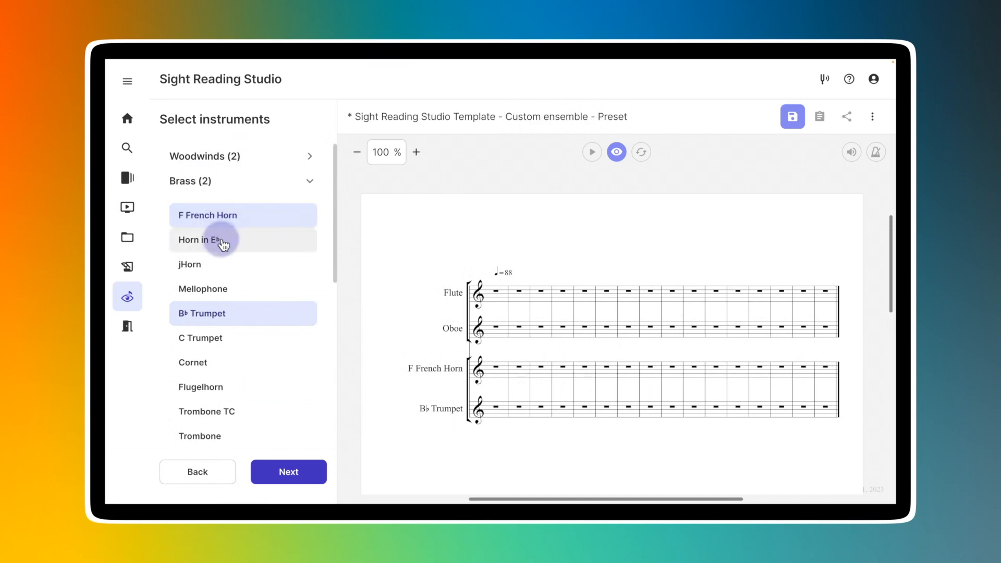
# Step: Return to the instrument source choice and examine the predefined band, chamber group, choir, jazz and orchestra ensembles
pyautogui.click(198, 472)
pyautogui.click(235, 219)
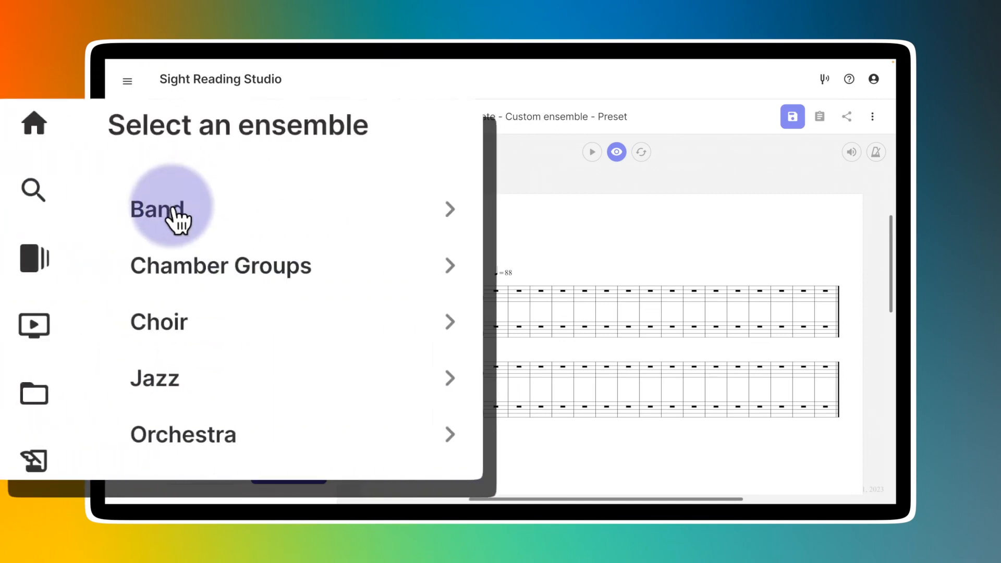
pyautogui.click(176, 211)
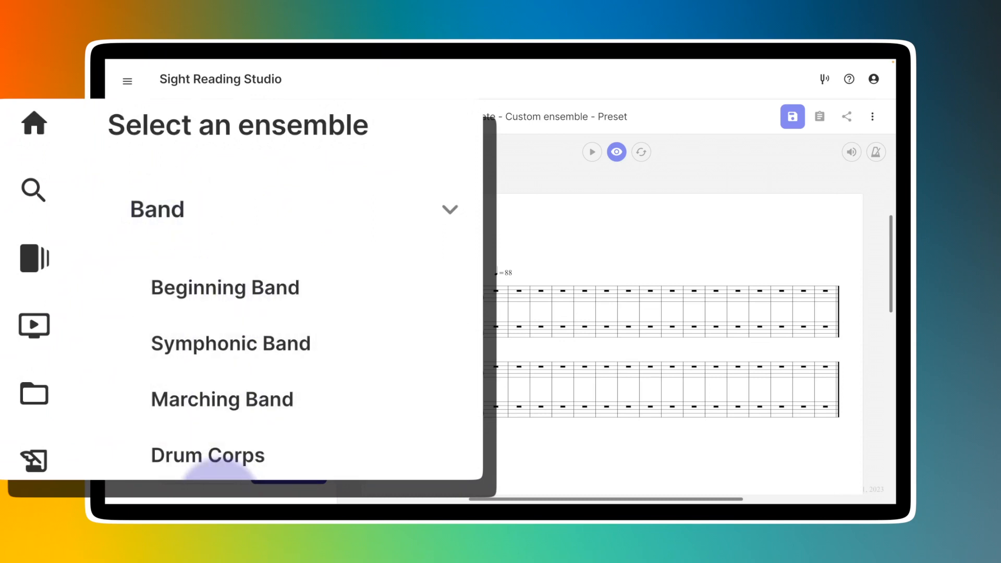
pyautogui.click(159, 213)
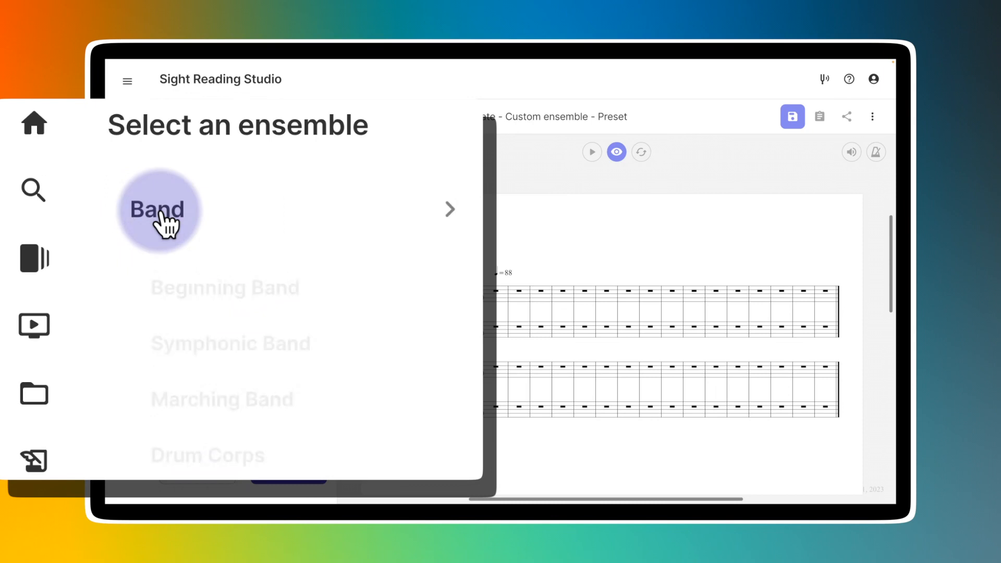
pyautogui.click(215, 276)
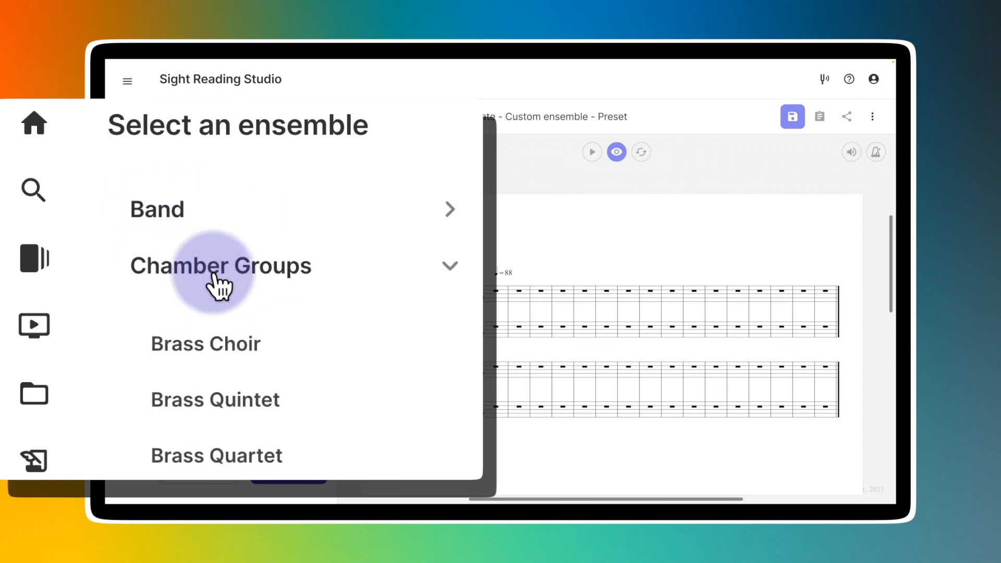
pyautogui.click(214, 273)
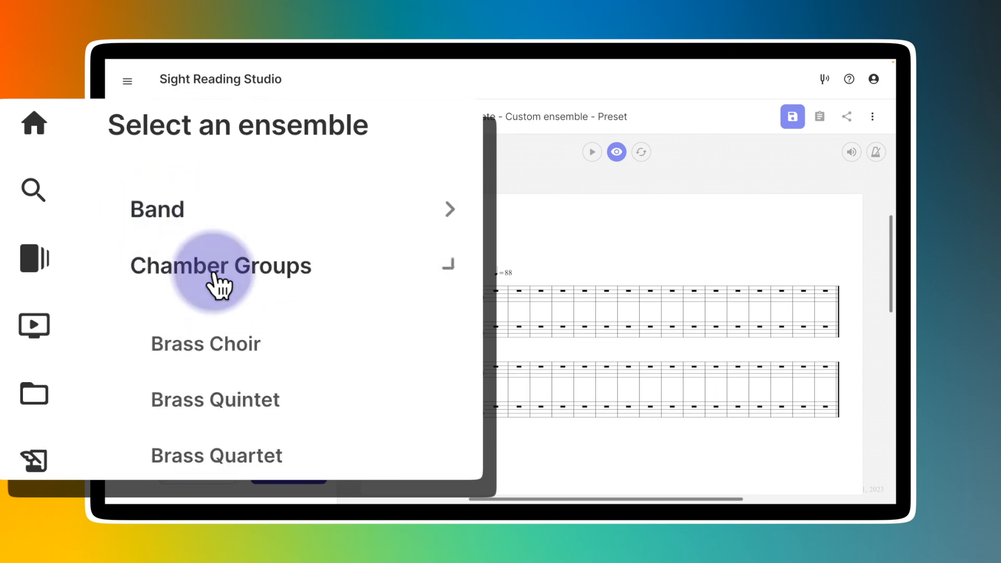
pyautogui.click(192, 313)
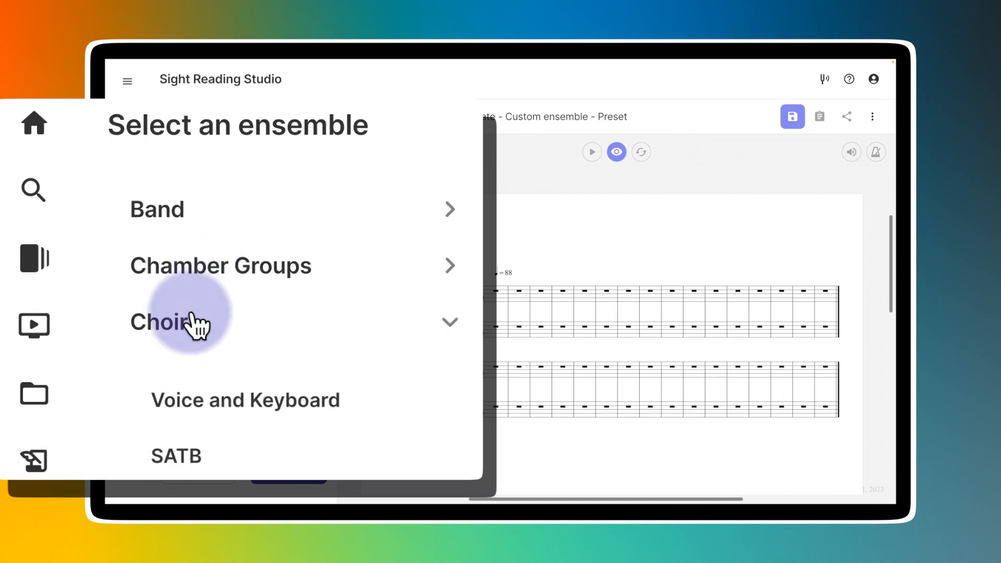
pyautogui.click(192, 315)
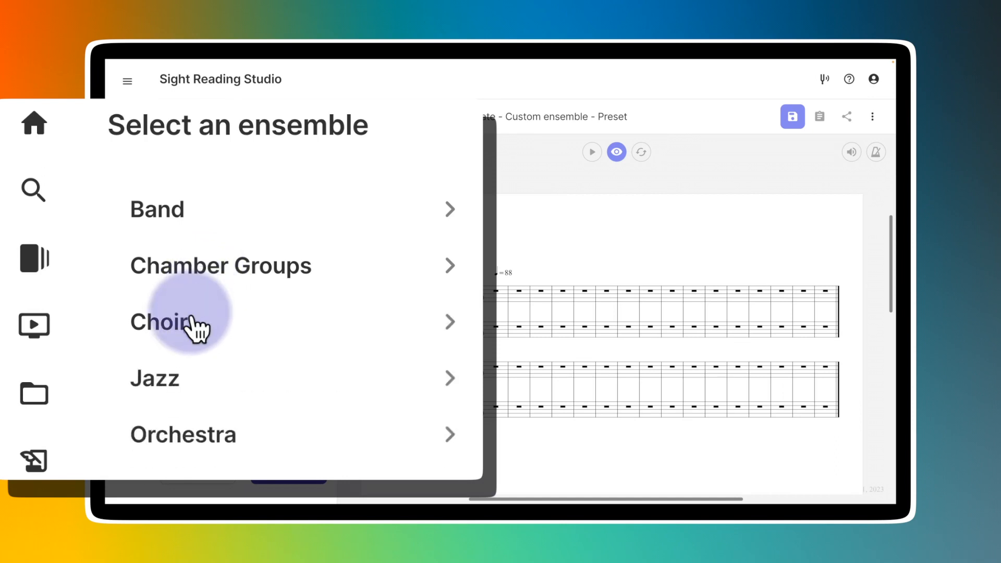
pyautogui.click(187, 379)
pyautogui.click(190, 379)
pyautogui.click(170, 441)
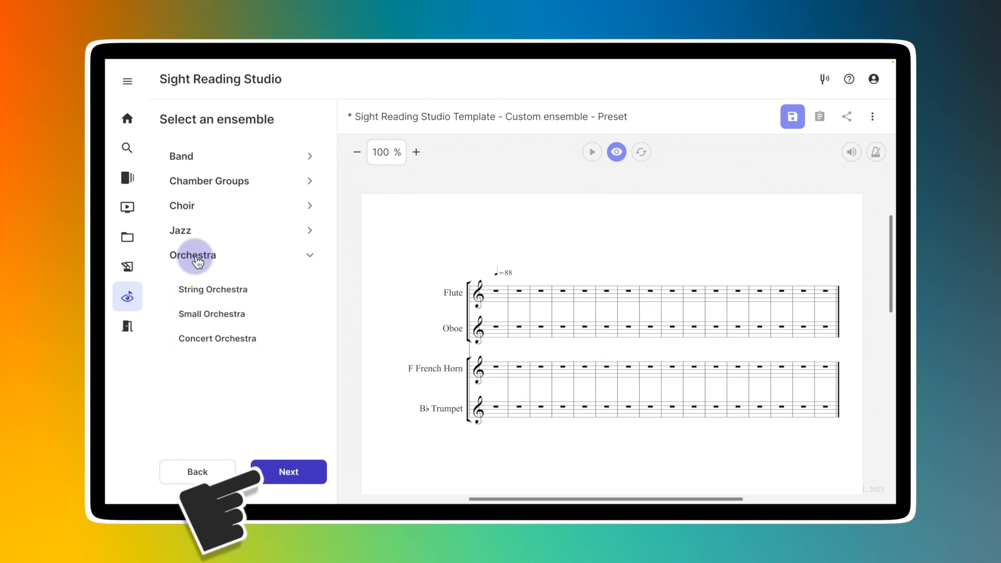
pyautogui.click(196, 260)
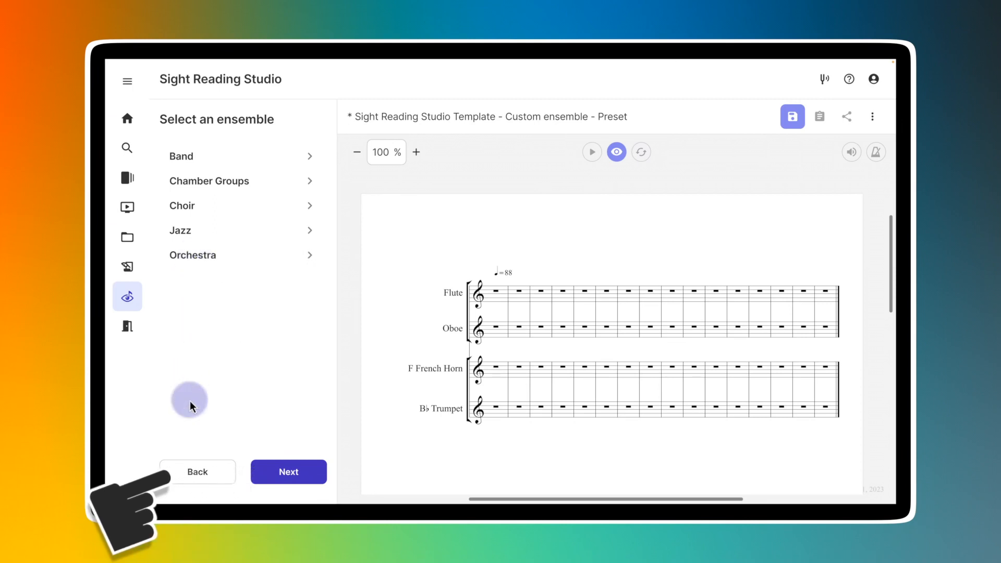
# Step: Base the template's instruments on the Breathtaking Bridges-Band class and continue to adding or removing instruments
pyautogui.click(197, 472)
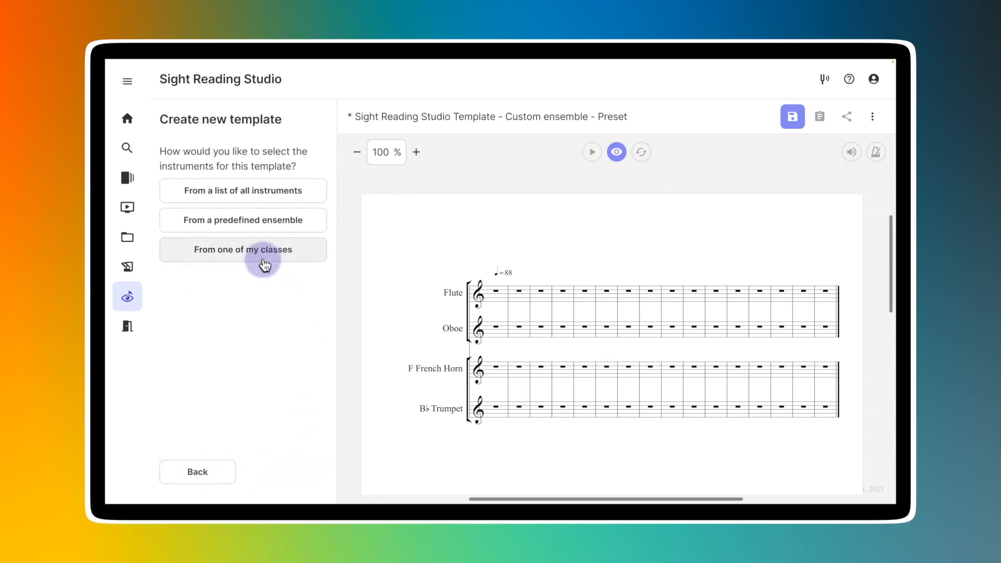
pyautogui.click(246, 255)
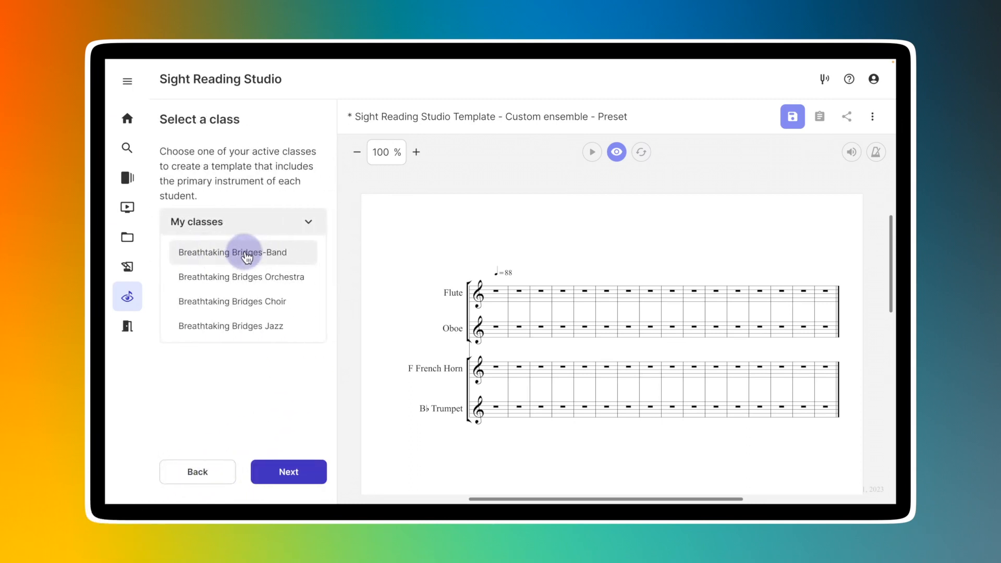
pyautogui.click(184, 255)
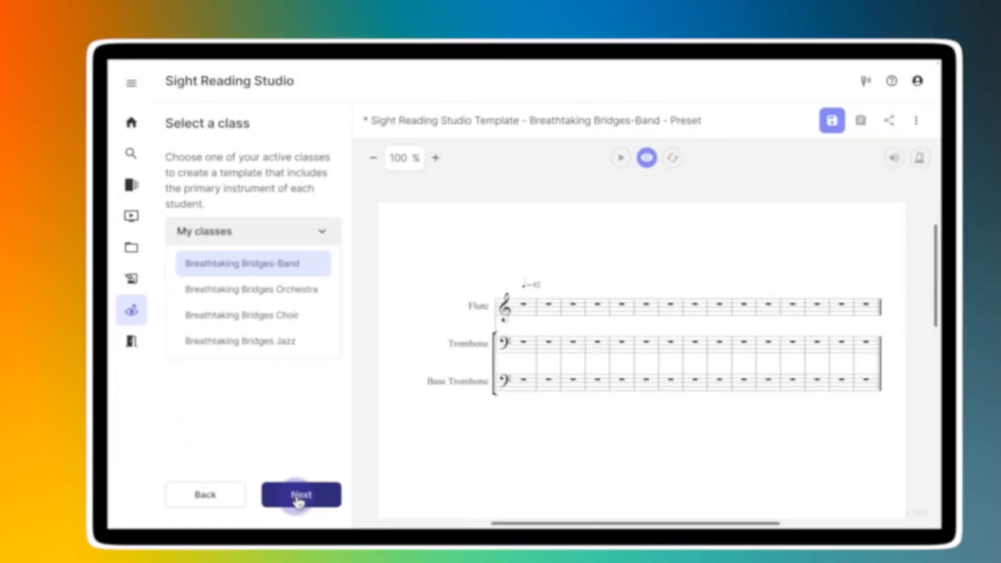
pyautogui.click(299, 498)
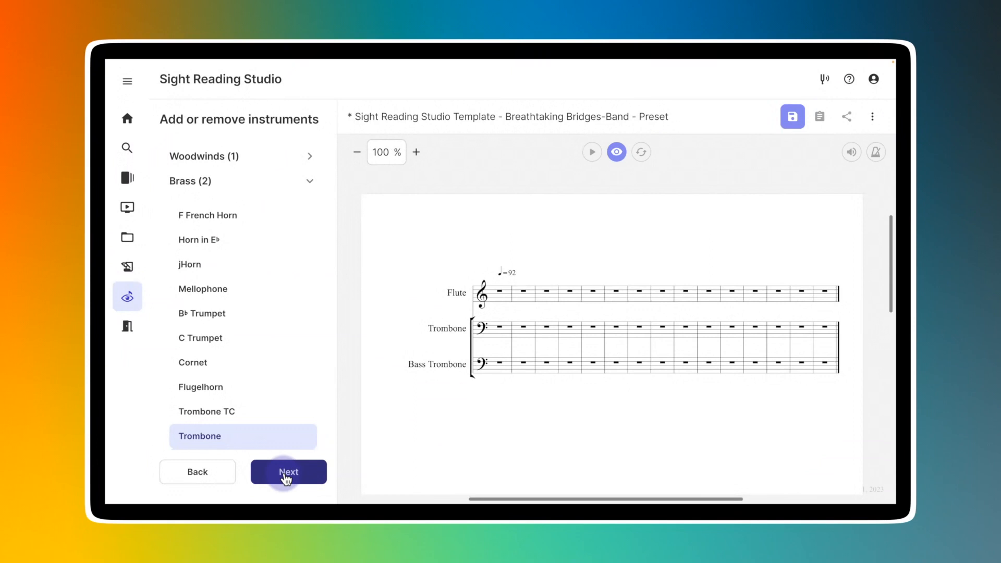
# Step: Remove Flute from the template's woodwinds and add it back
pyautogui.click(223, 157)
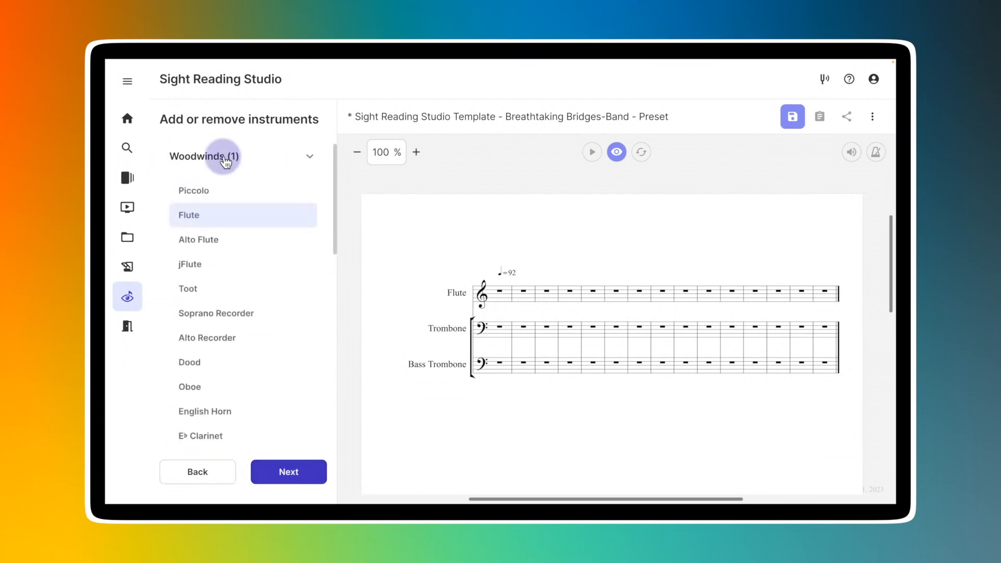
pyautogui.click(198, 218)
pyautogui.click(198, 218)
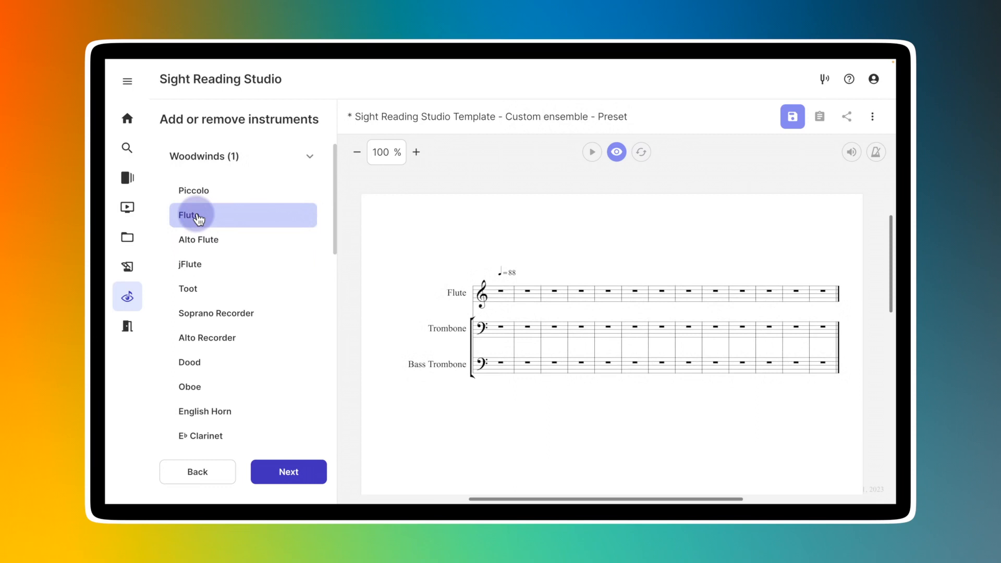
# Step: Continue to the preset selection, look through the ten available presets and choose Preset 2 for the template
pyautogui.click(303, 476)
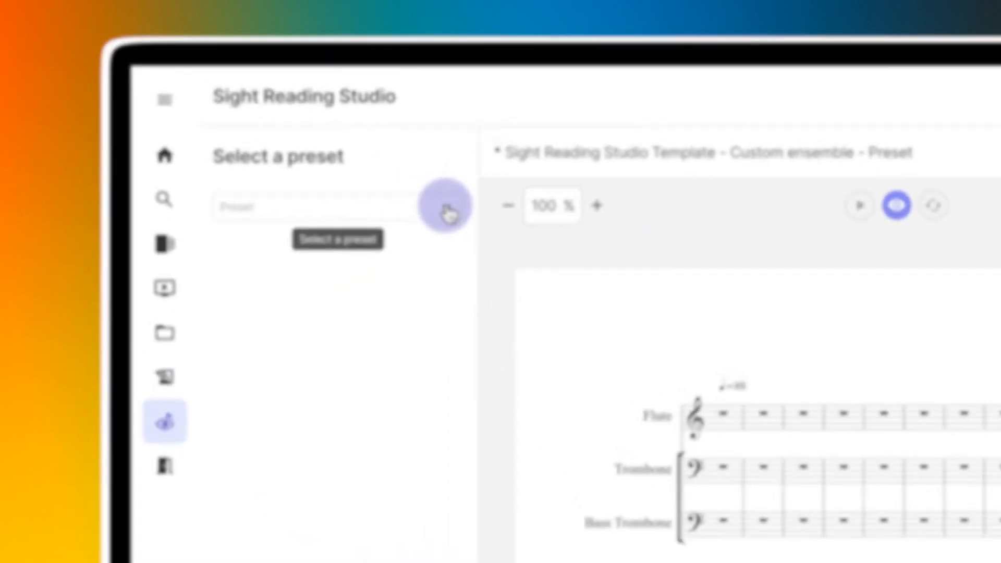
pyautogui.click(315, 153)
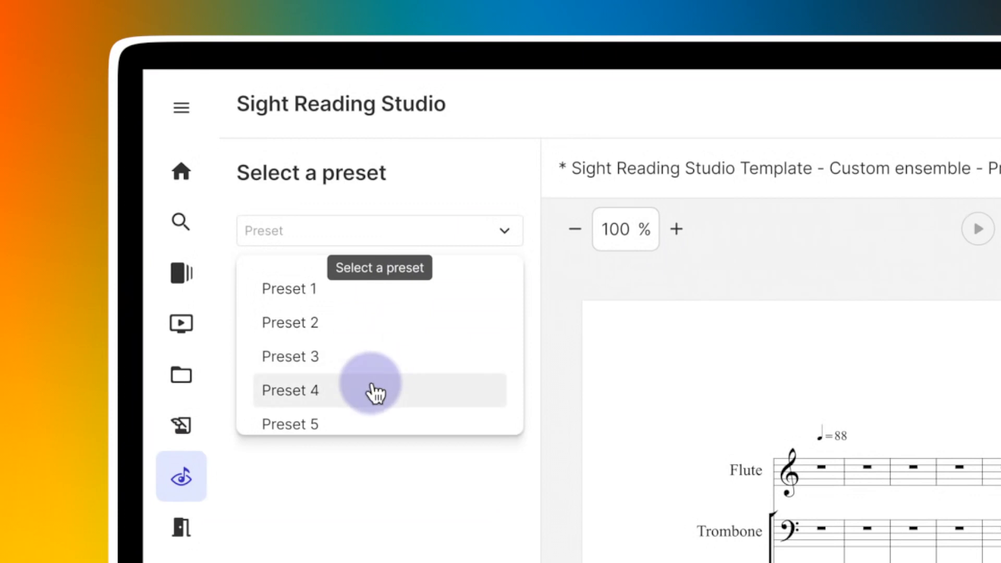
pyautogui.scroll(-3, 375, 394)
pyautogui.scroll(-1, 375, 394)
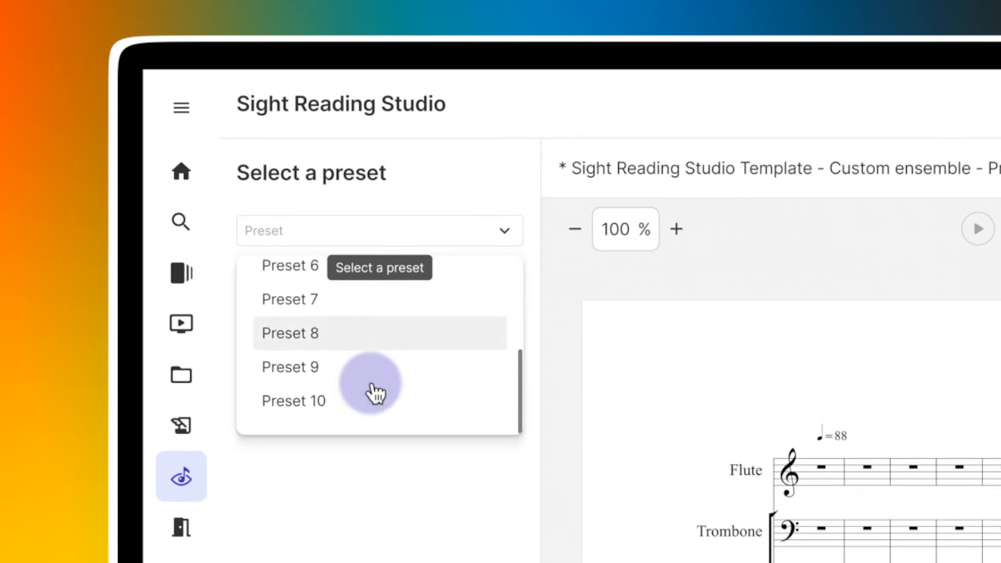
pyautogui.scroll(3, 374, 393)
pyautogui.scroll(1, 375, 394)
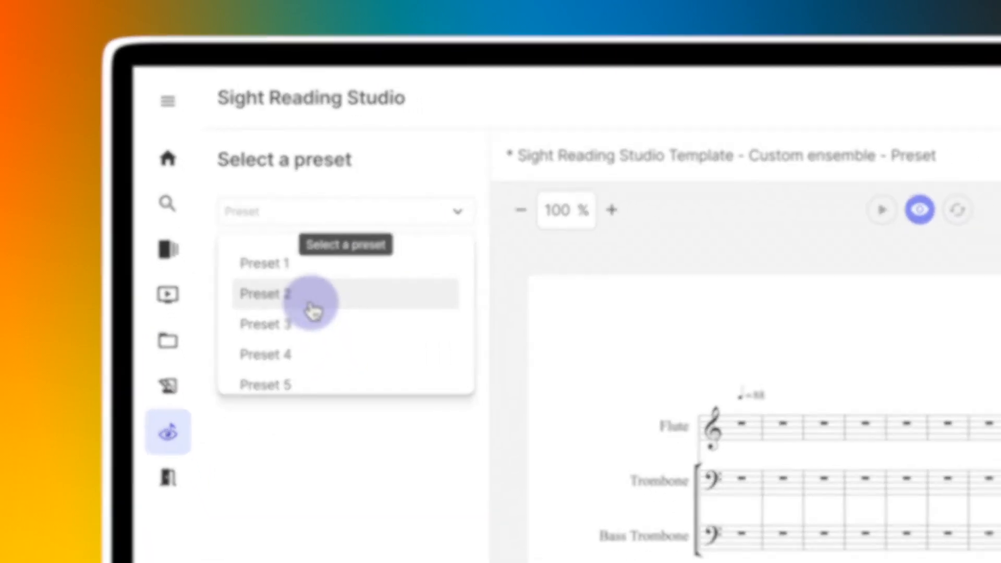
pyautogui.click(311, 307)
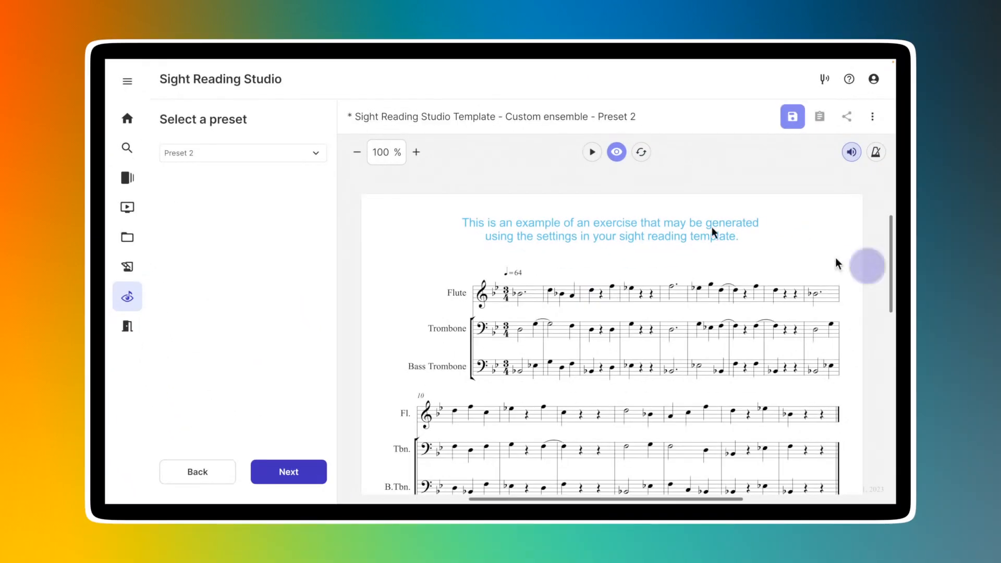
# Step: Enlarge the score view to 130% and generate a new example score three times
pyautogui.click(417, 153)
pyautogui.click(416, 152)
pyautogui.click(416, 152)
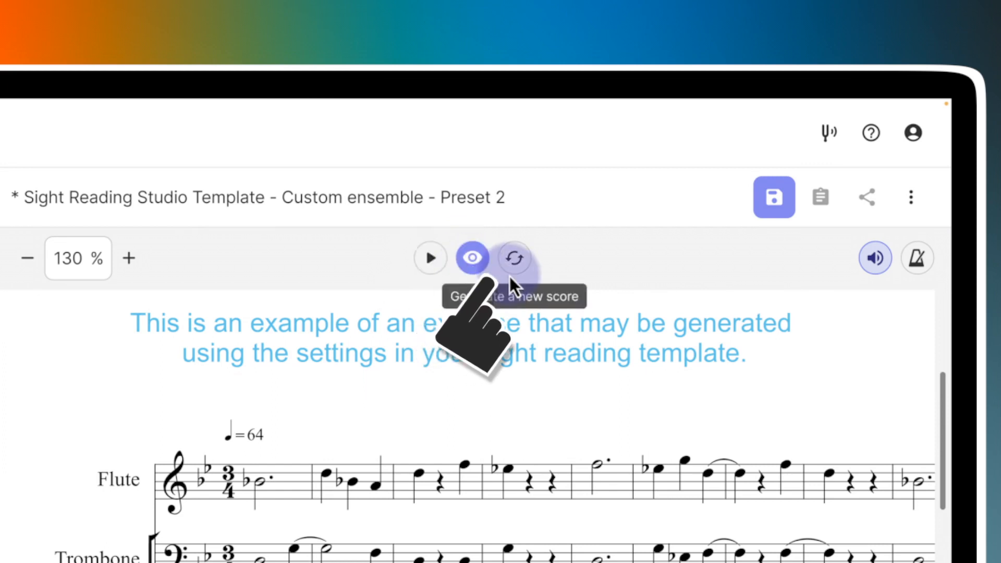
pyautogui.click(518, 259)
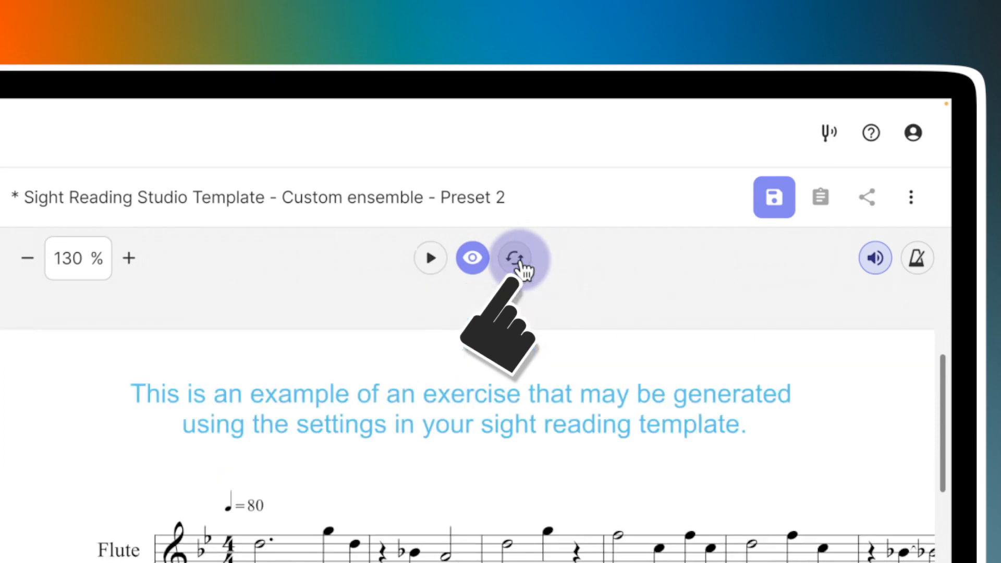
pyautogui.click(518, 260)
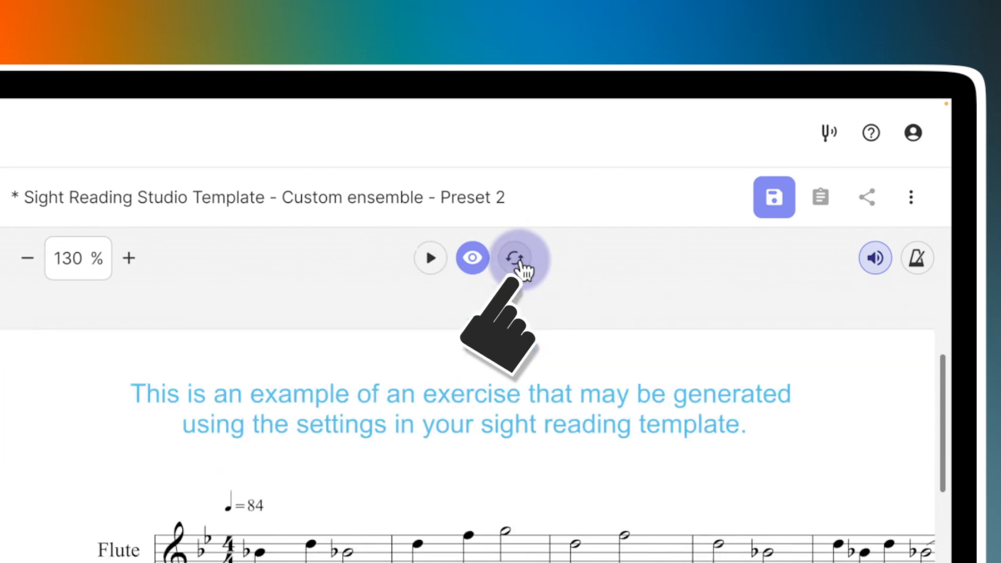
pyautogui.click(518, 259)
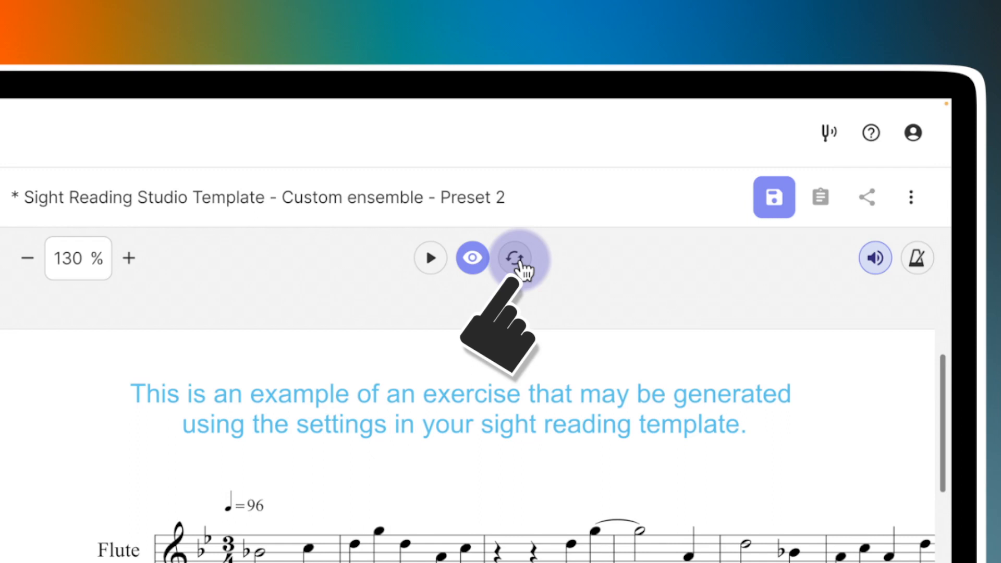
# Step: Turn the example score's sound off and back on twice
pyautogui.click(877, 260)
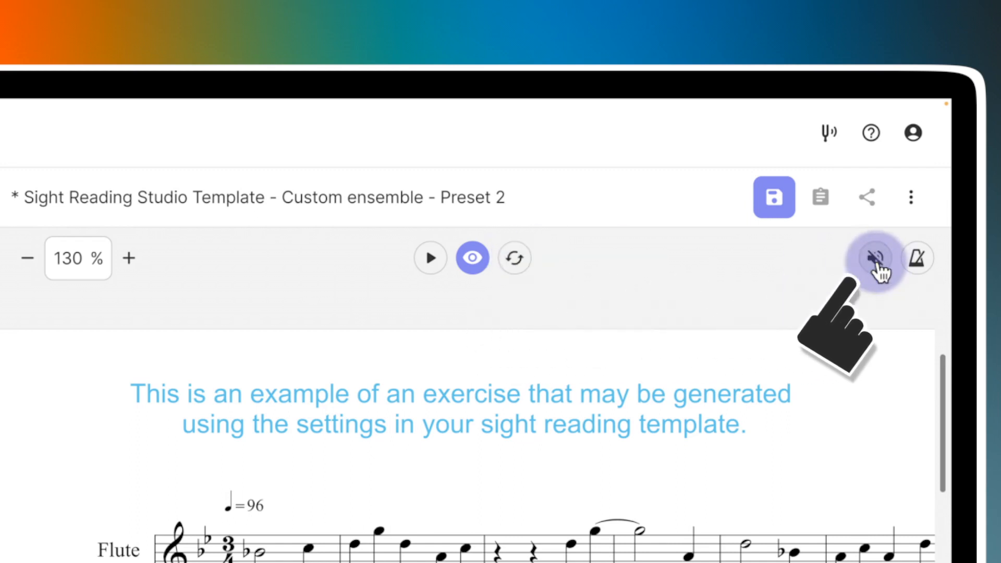
pyautogui.click(877, 263)
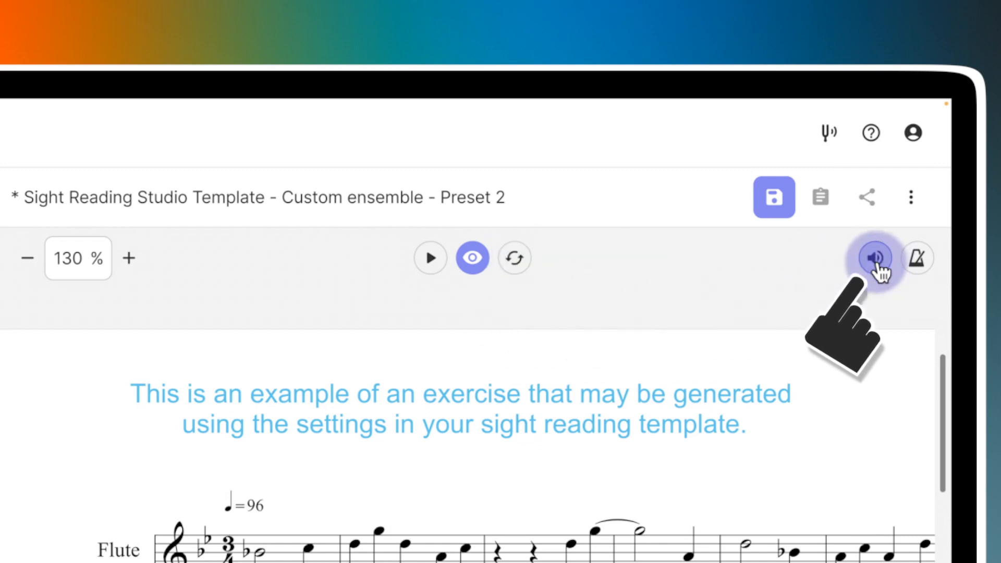
pyautogui.click(877, 264)
pyautogui.click(878, 264)
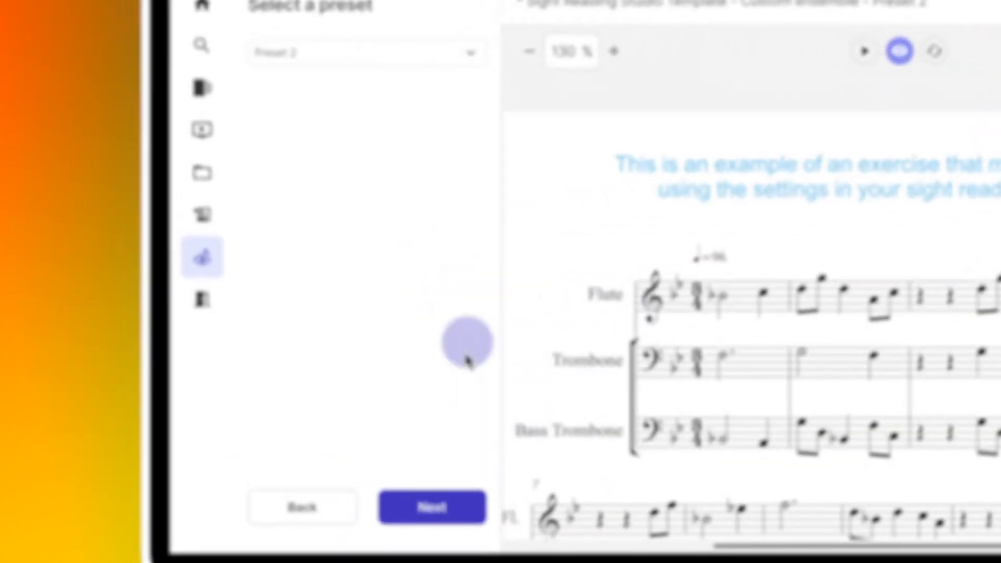
# Step: Continue to the rhythm settings and add the dotted quarter and eighth note pattern from Preset 3
pyautogui.click(545, 532)
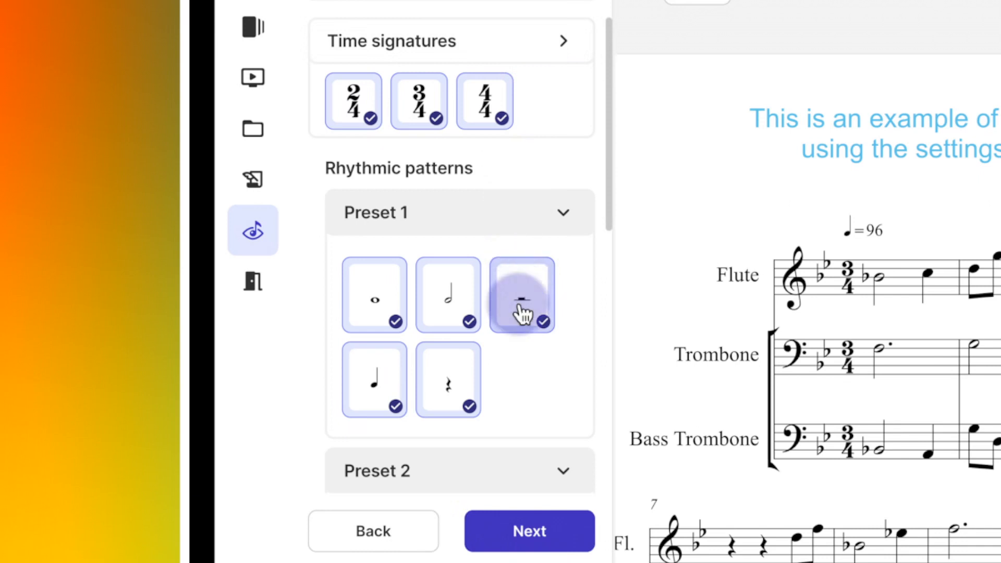
pyautogui.scroll(-5, 521, 313)
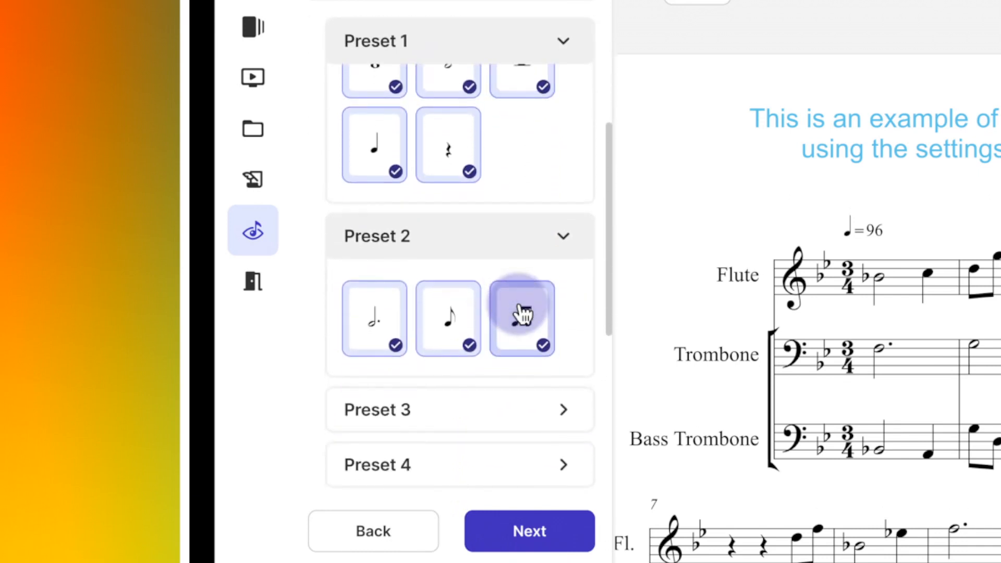
pyautogui.click(469, 412)
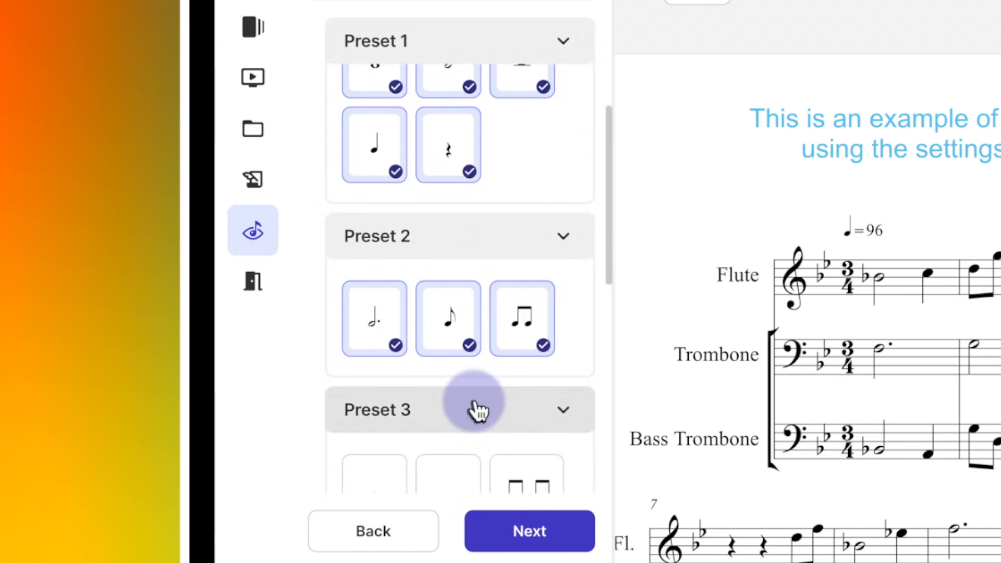
pyautogui.scroll(-3, 476, 409)
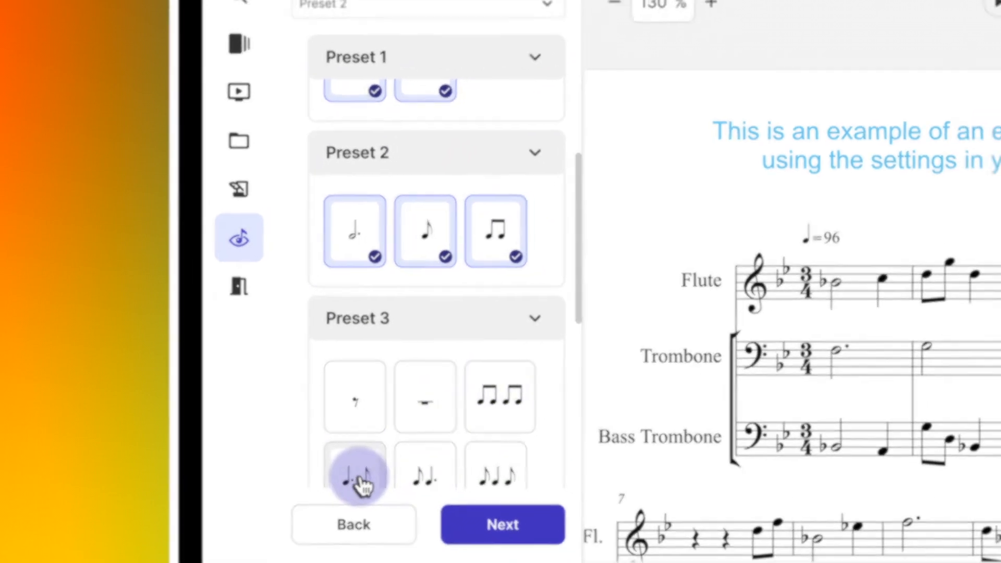
pyautogui.click(361, 480)
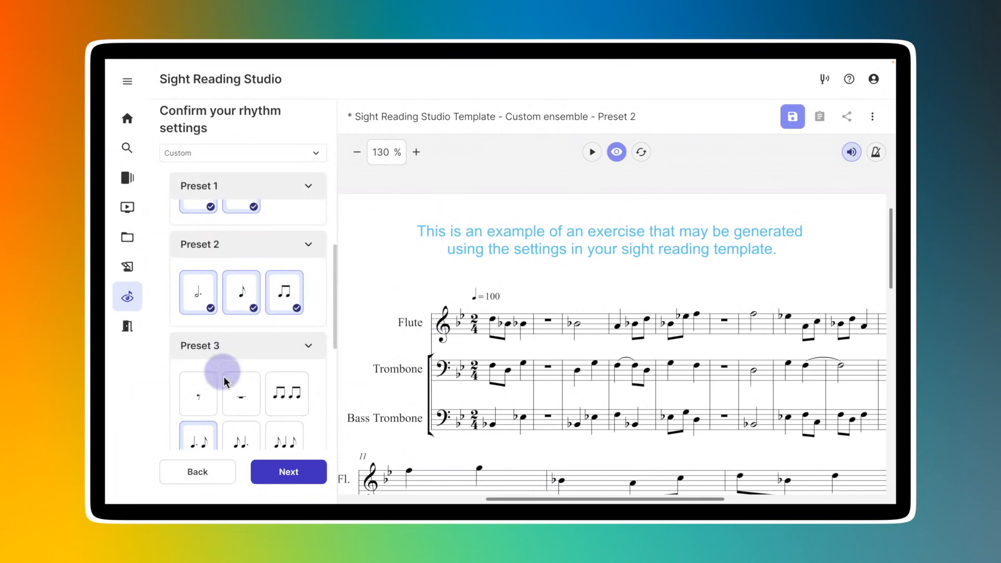
# Step: Accept the rhythm, pitch, tempo and duration settings to finish the template, and open its additional file options
pyautogui.click(284, 480)
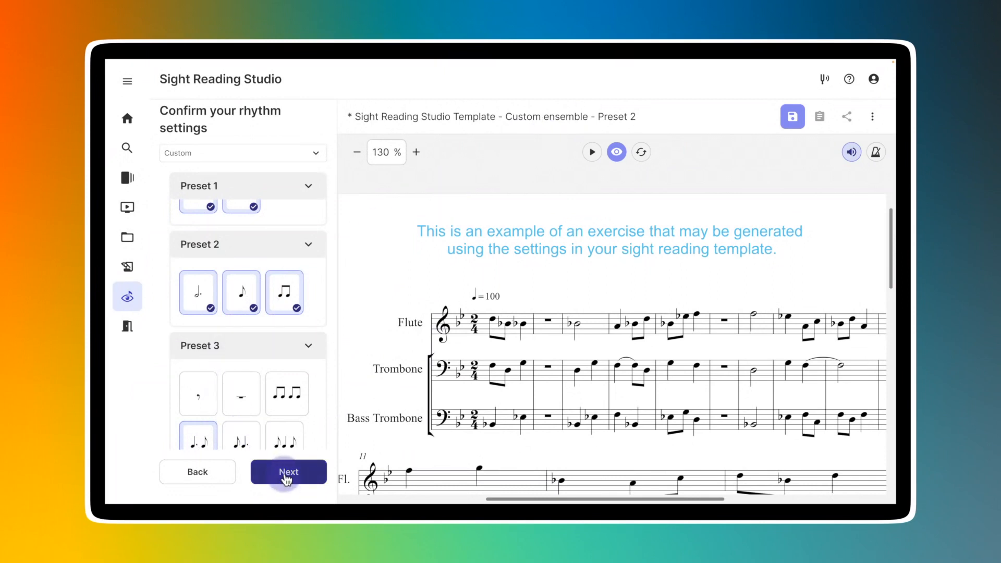
pyautogui.click(285, 480)
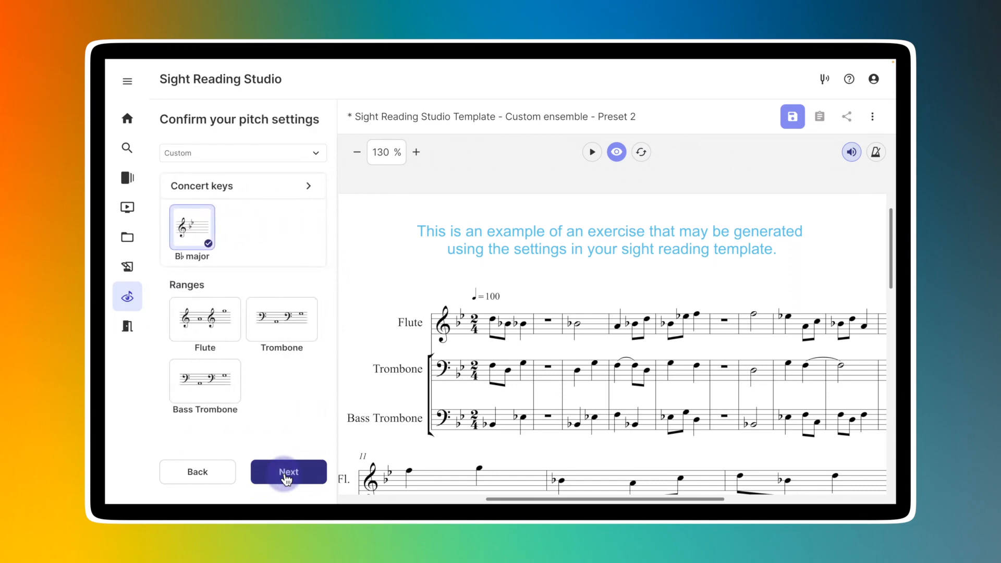
pyautogui.click(289, 475)
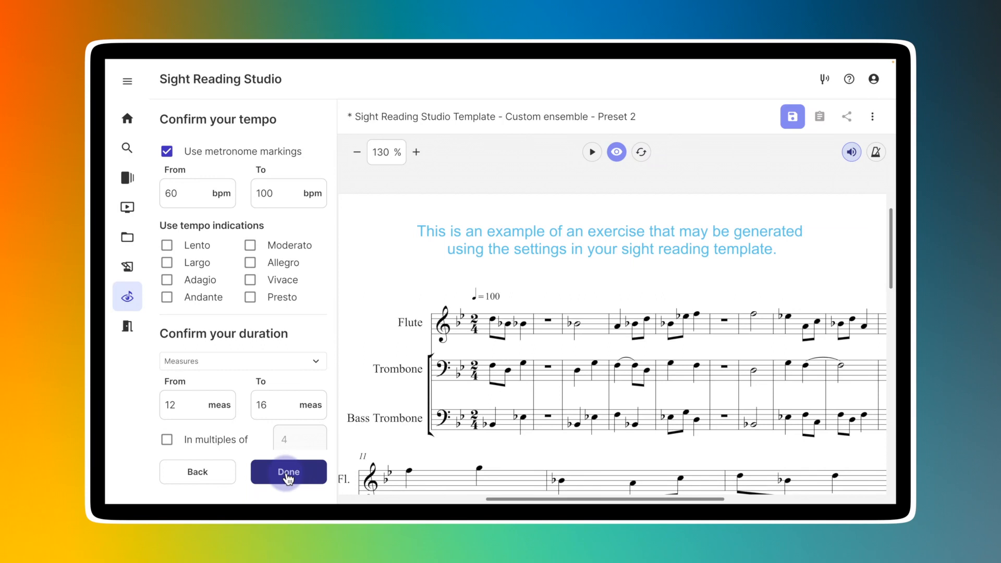
pyautogui.click(211, 475)
pyautogui.click(291, 471)
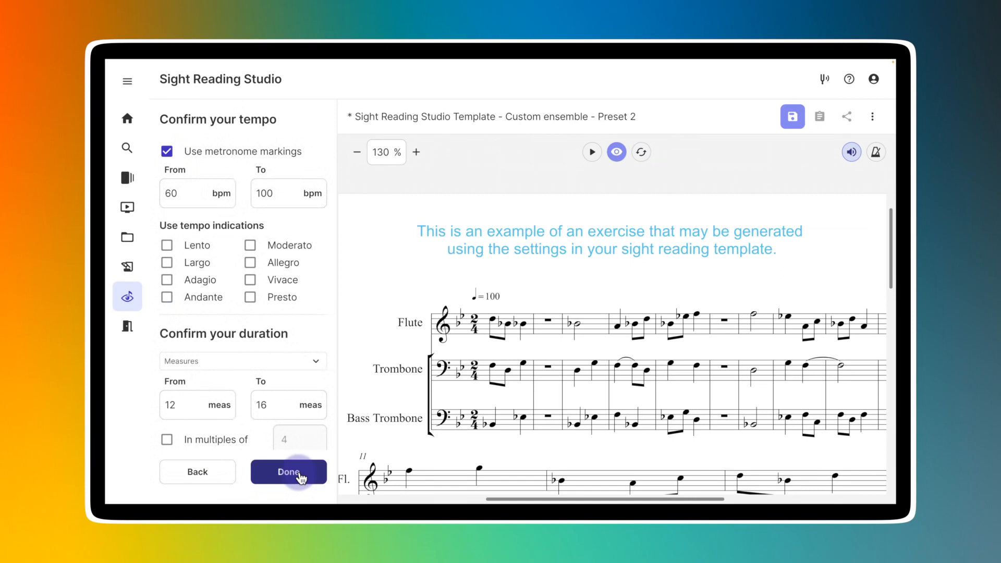
pyautogui.click(301, 475)
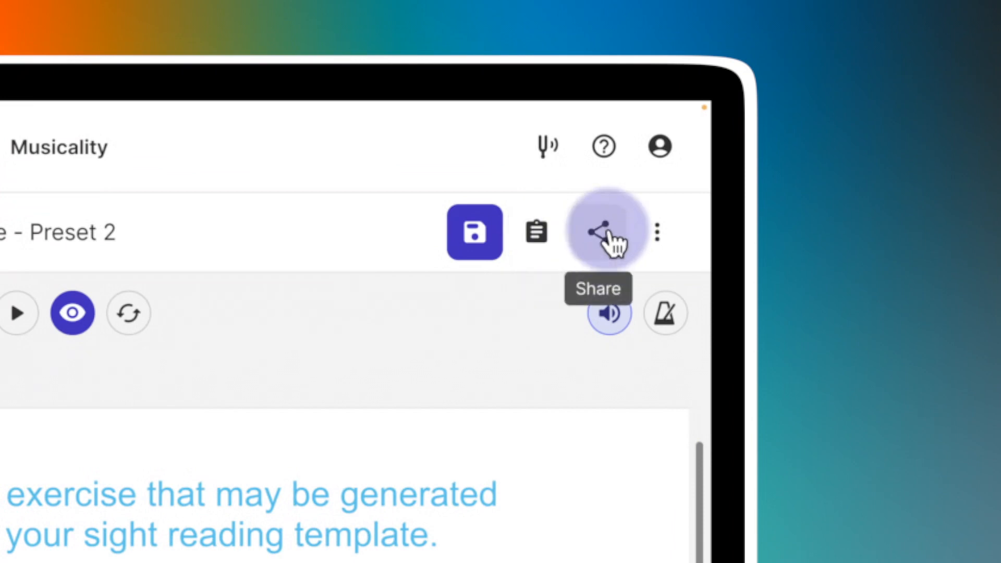
pyautogui.click(659, 233)
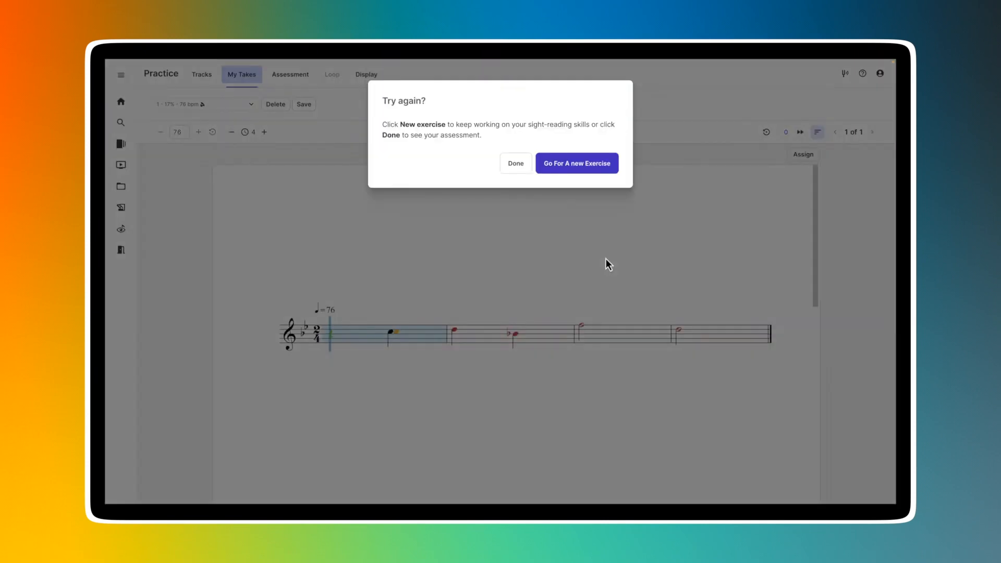
# Step: Go for a new sight-reading exercise and start recording a take, completing the microphone check
pyautogui.click(576, 166)
pyautogui.click(596, 164)
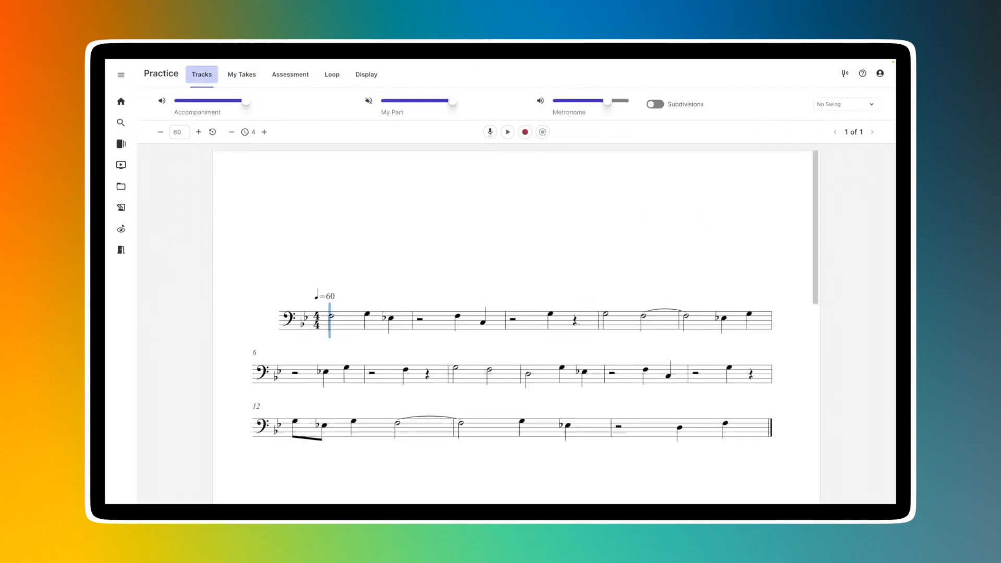
pyautogui.click(526, 133)
pyautogui.click(581, 235)
pyautogui.click(580, 255)
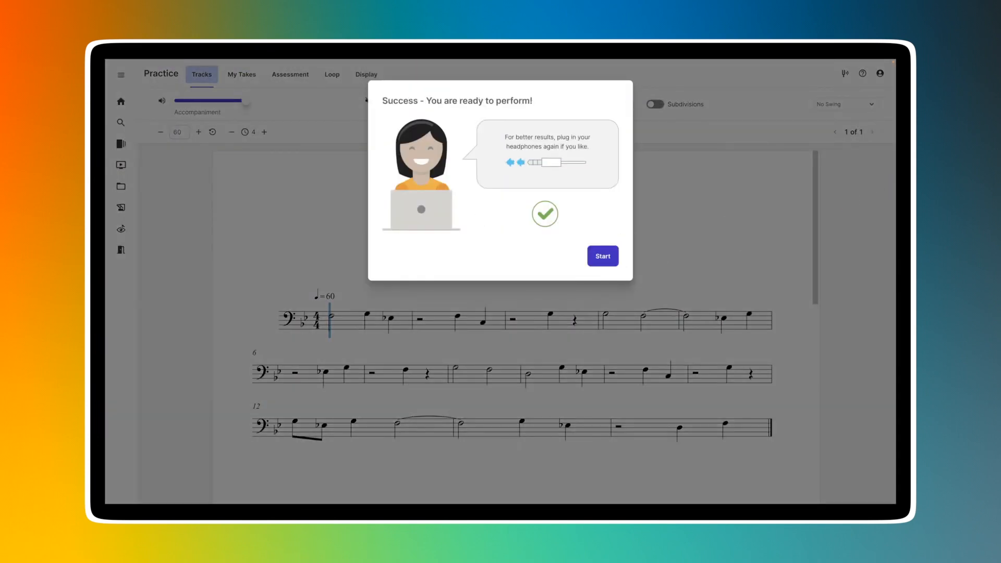
pyautogui.click(600, 262)
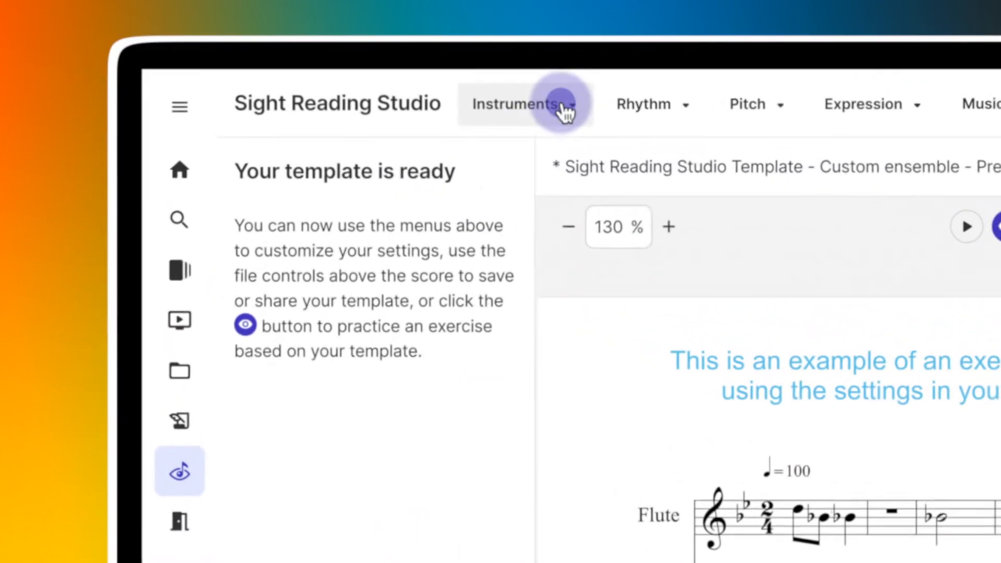
# Step: Examine the finished template's instrument selection, instrument options and range settings
pyautogui.click(354, 80)
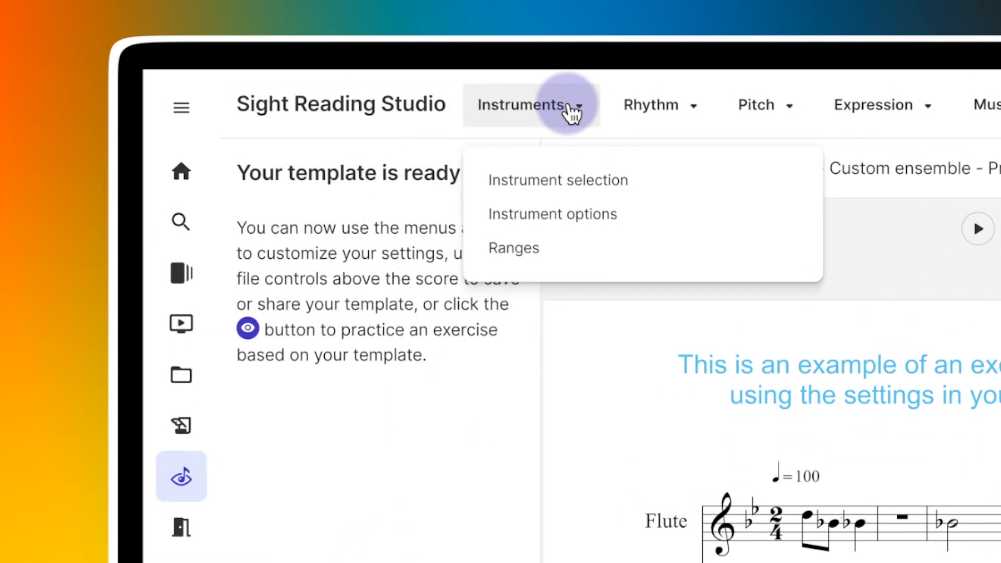
pyautogui.click(565, 177)
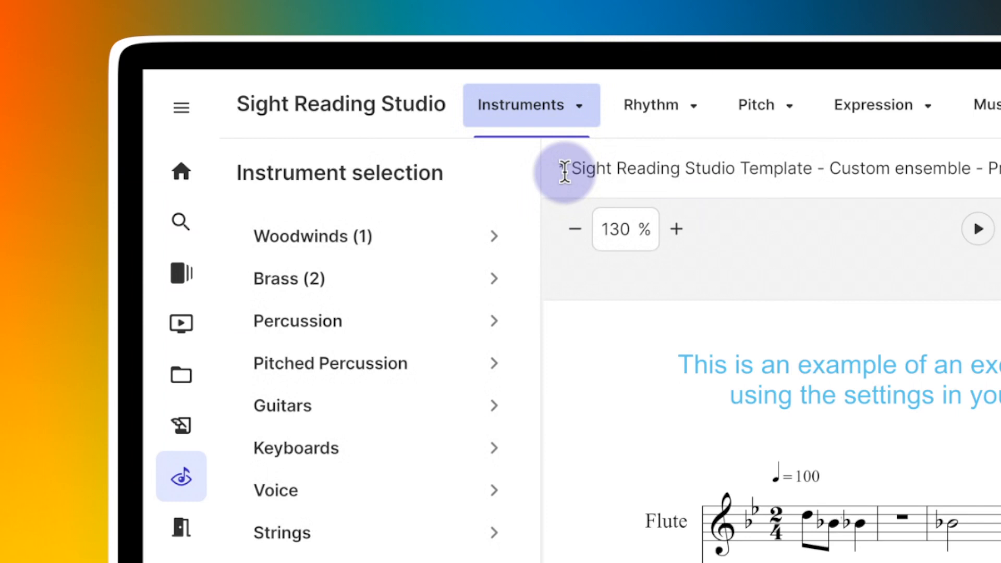
pyautogui.click(553, 110)
pyautogui.click(541, 214)
pyautogui.click(541, 112)
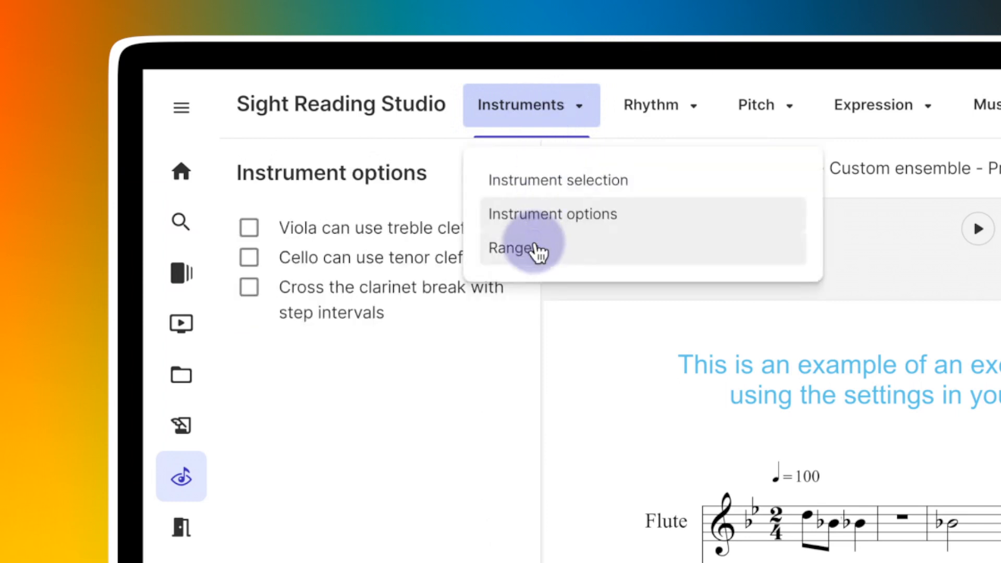
pyautogui.click(539, 251)
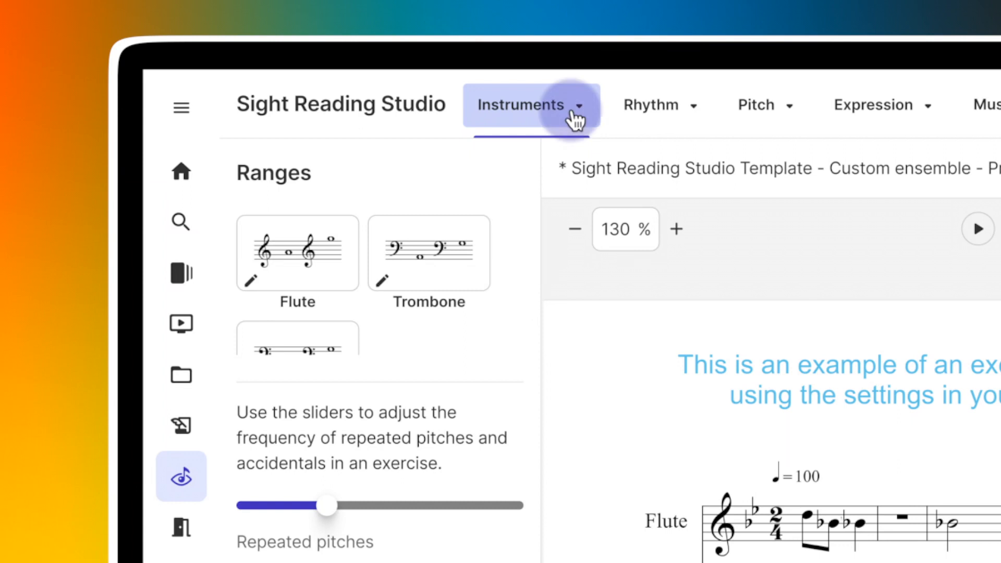
# Step: Open the template's time signature settings and examine the standard and custom signatures and the advanced options
pyautogui.click(660, 108)
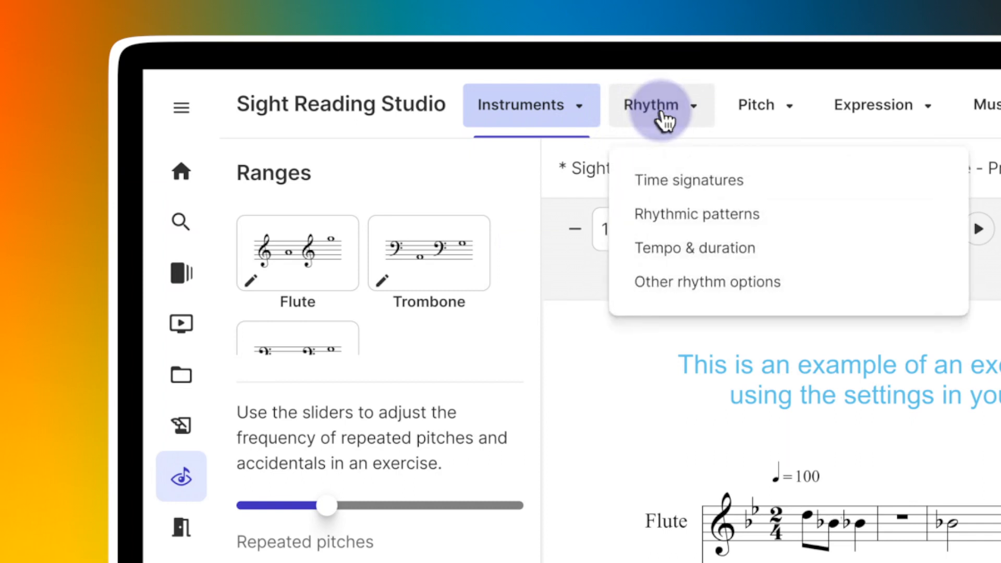
pyautogui.click(683, 182)
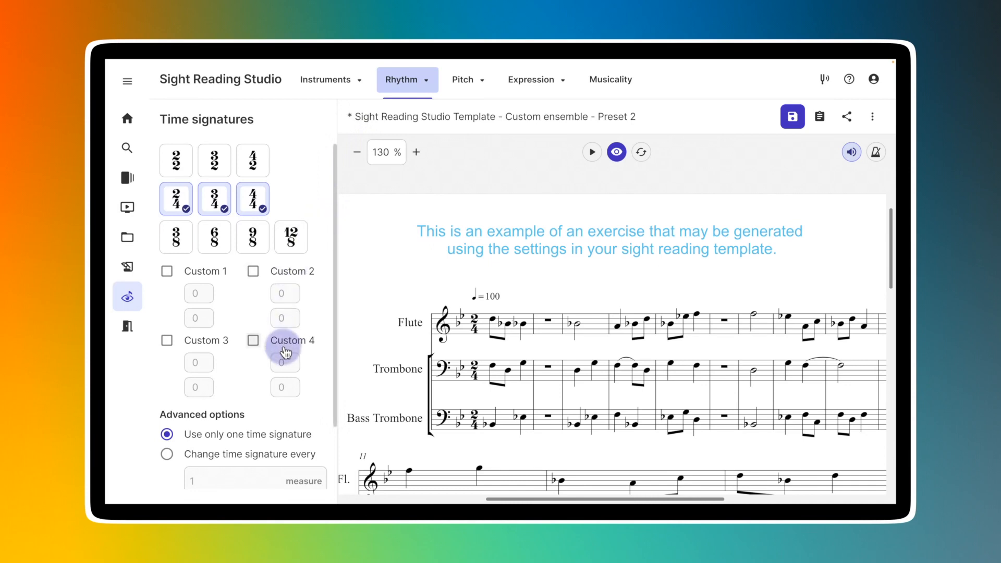
pyautogui.scroll(-3, 286, 352)
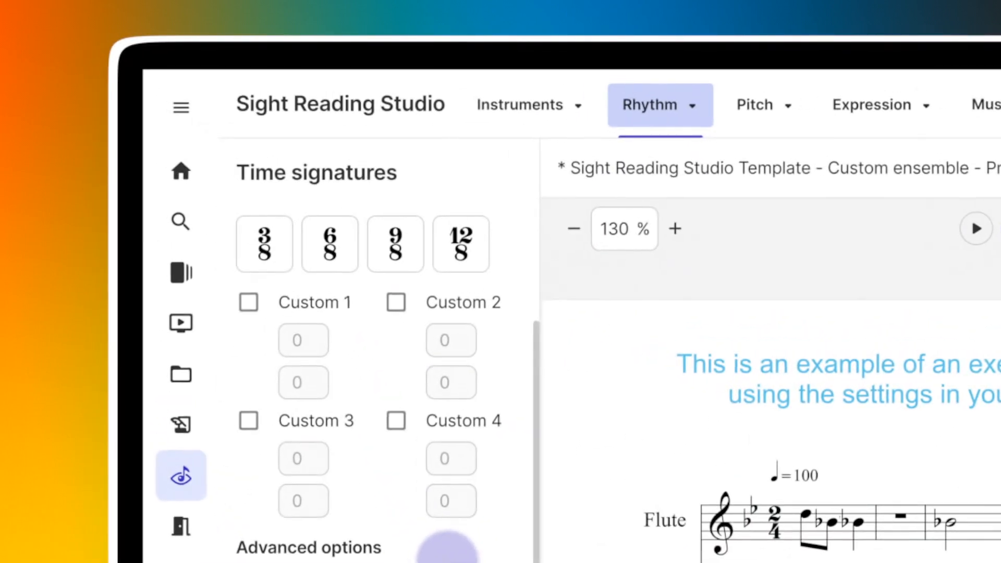
# Step: Open the template's rhythmic patterns and examine the filters and the non-percussion patterns grouped by preset
pyautogui.click(692, 115)
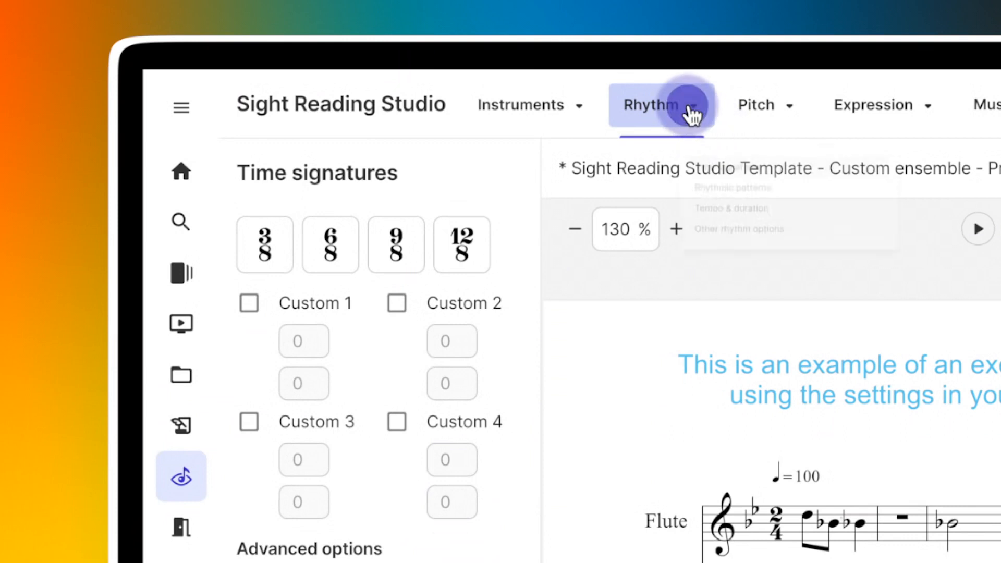
pyautogui.click(688, 214)
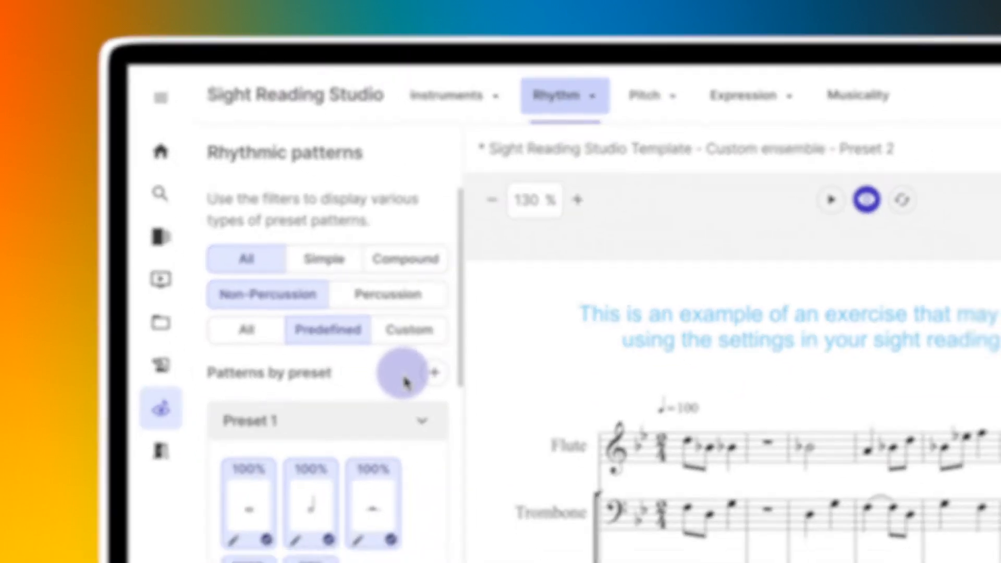
pyautogui.scroll(-6, 296, 273)
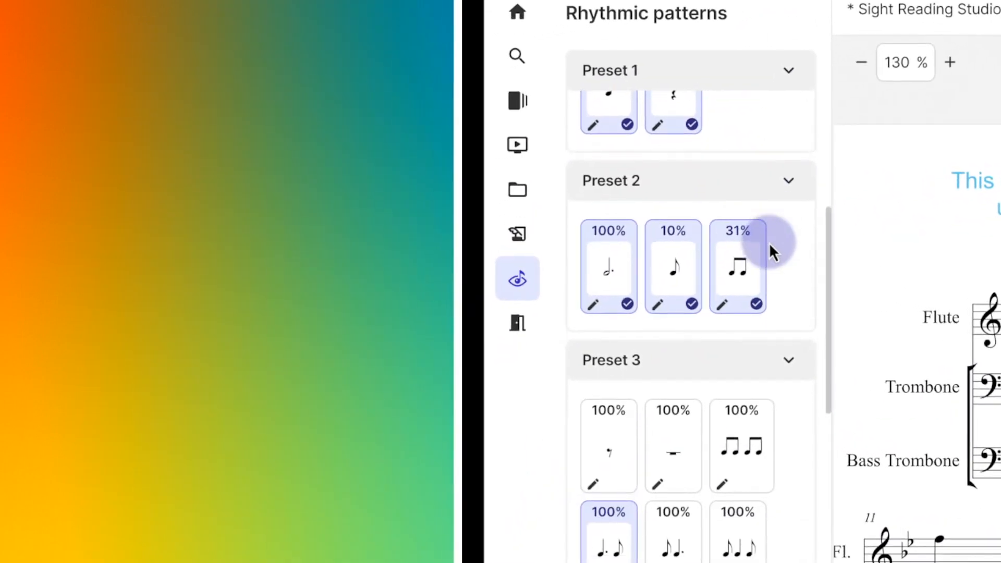
pyautogui.scroll(-5, 768, 243)
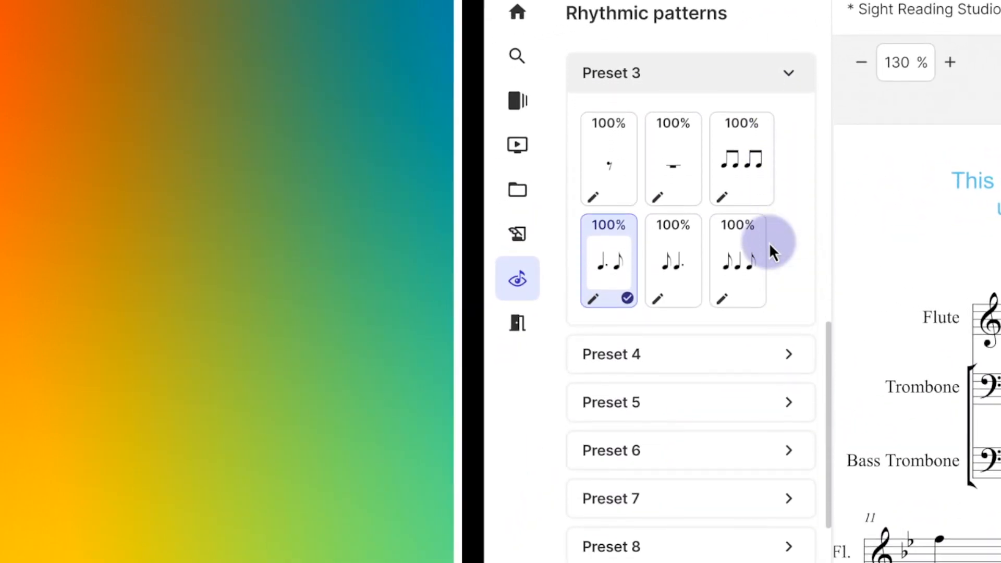
pyautogui.scroll(-1, 769, 243)
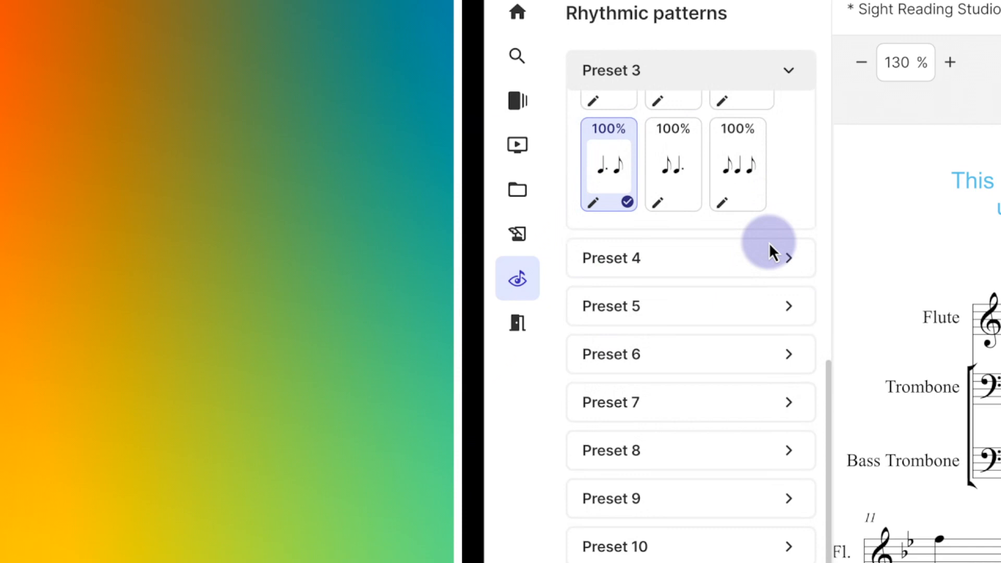
pyautogui.scroll(5, 768, 242)
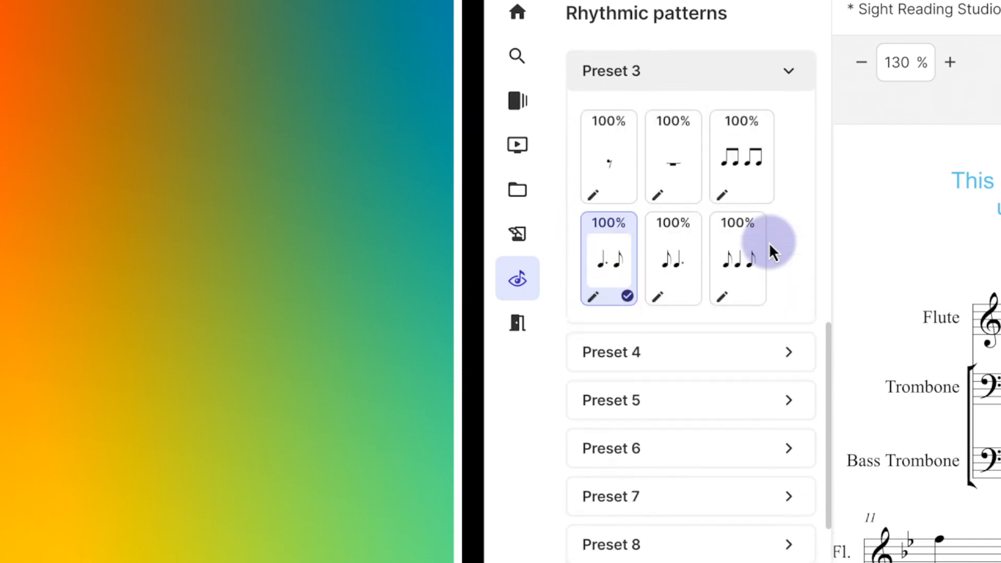
pyautogui.scroll(3, 769, 244)
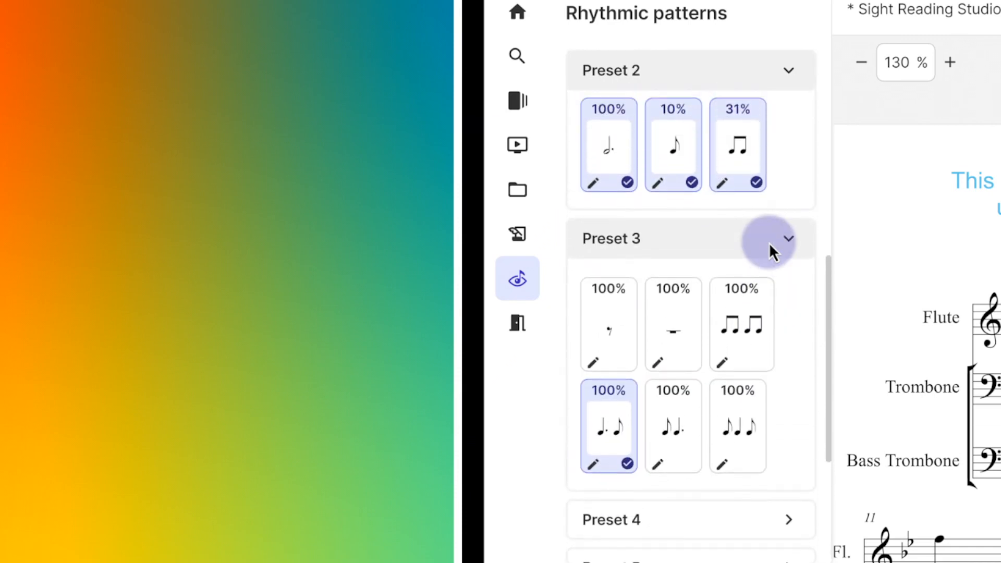
pyautogui.scroll(5, 771, 249)
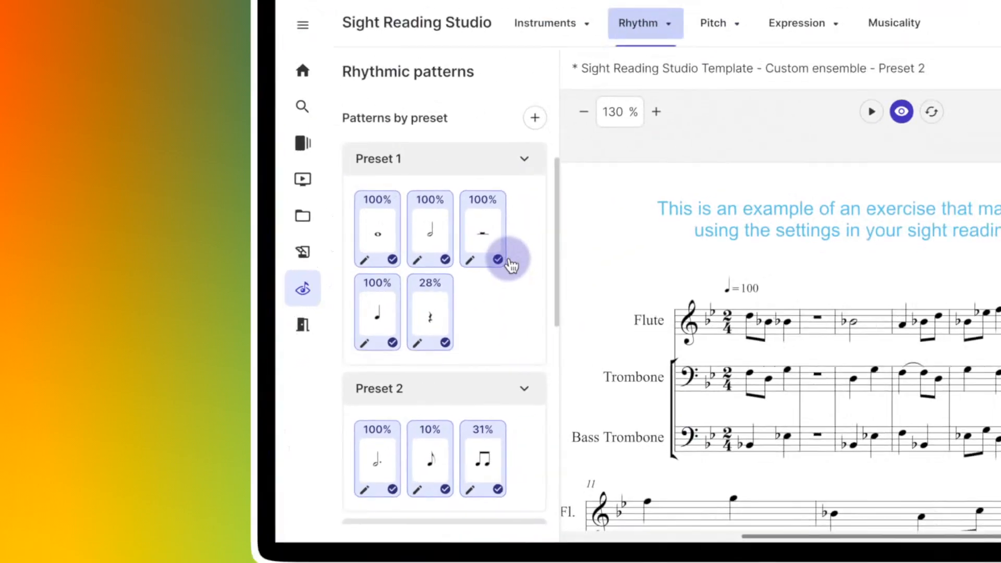
pyautogui.scroll(2, 511, 265)
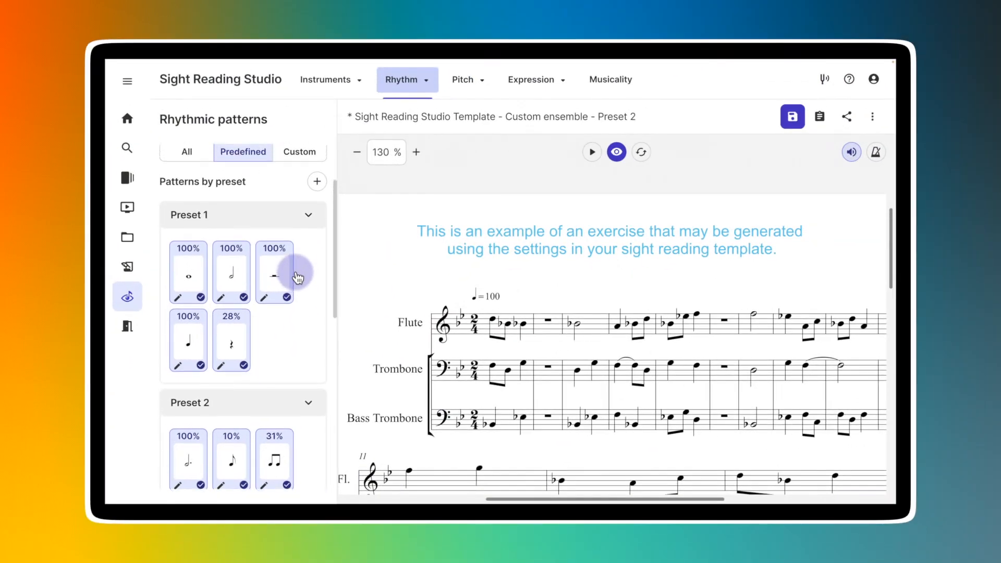
pyautogui.scroll(2, 297, 275)
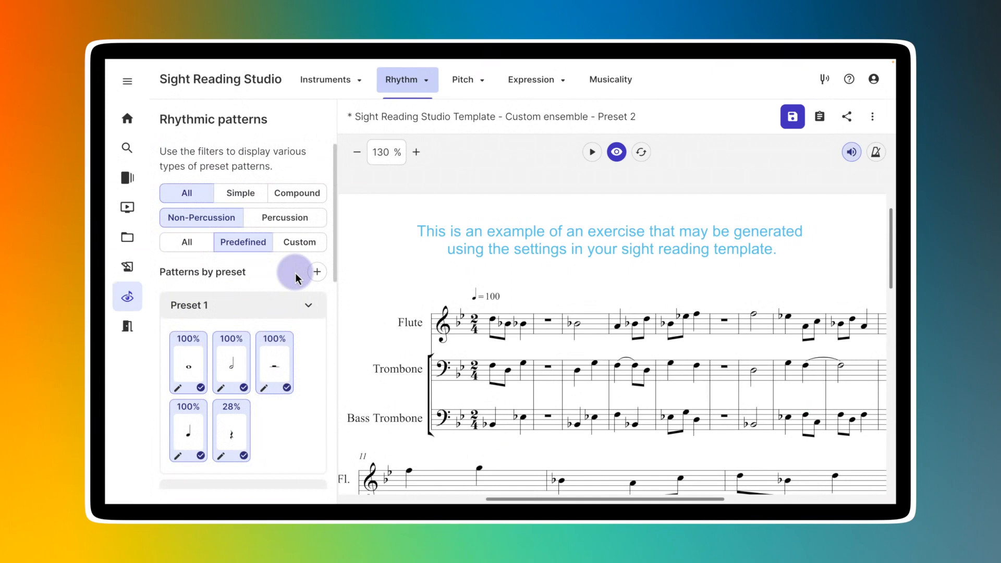
# Step: Set the exercise duration from 4 to 4 measures, and open the other rhythm options
pyautogui.click(427, 83)
pyautogui.click(421, 161)
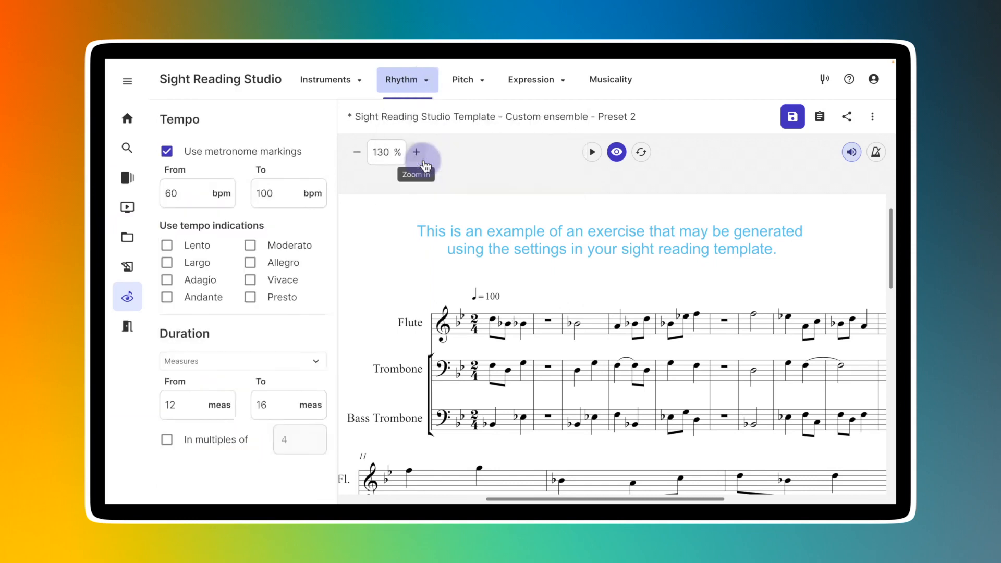
pyautogui.doubleClick(169, 405)
pyautogui.write('4')
pyautogui.doubleClick(258, 405)
pyautogui.write('4')
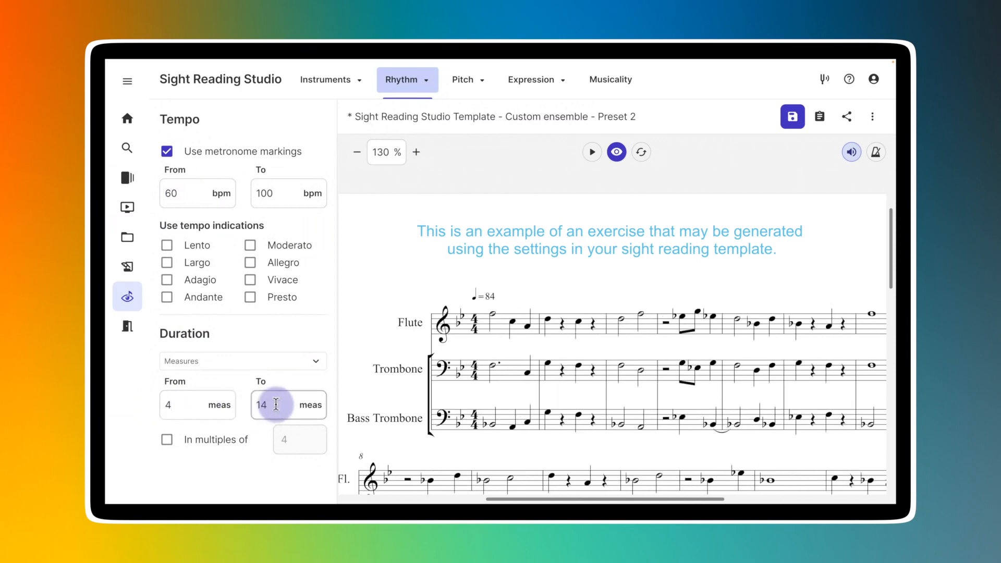
pyautogui.click(412, 81)
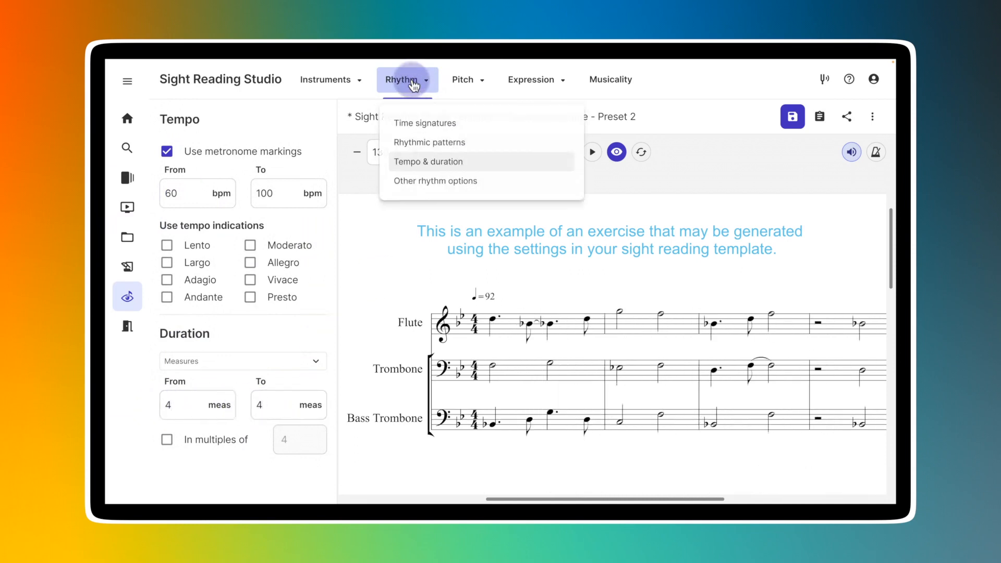
pyautogui.click(427, 173)
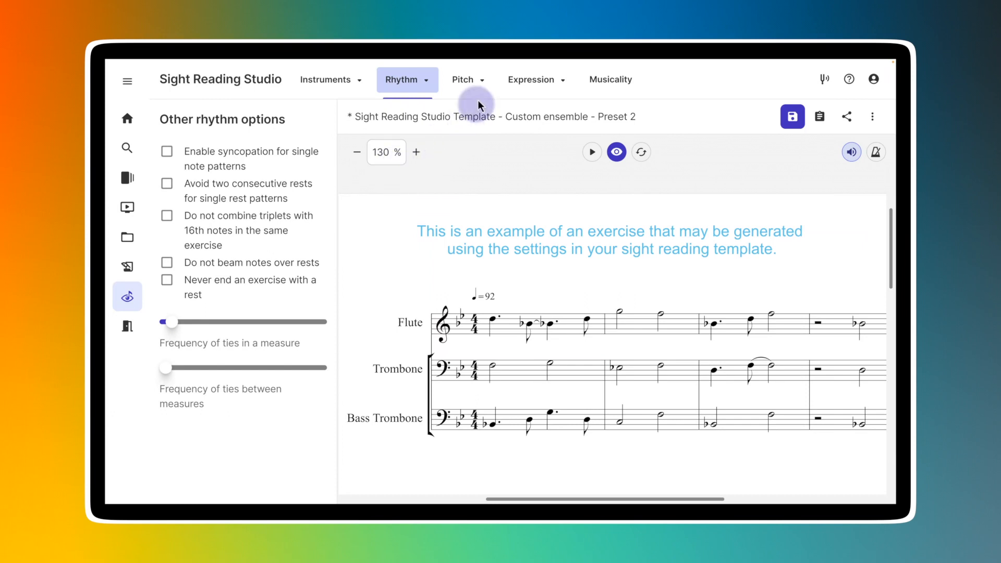
# Step: Add F major to the template's key signatures and examine the relative minor mode and key change options
pyautogui.click(472, 84)
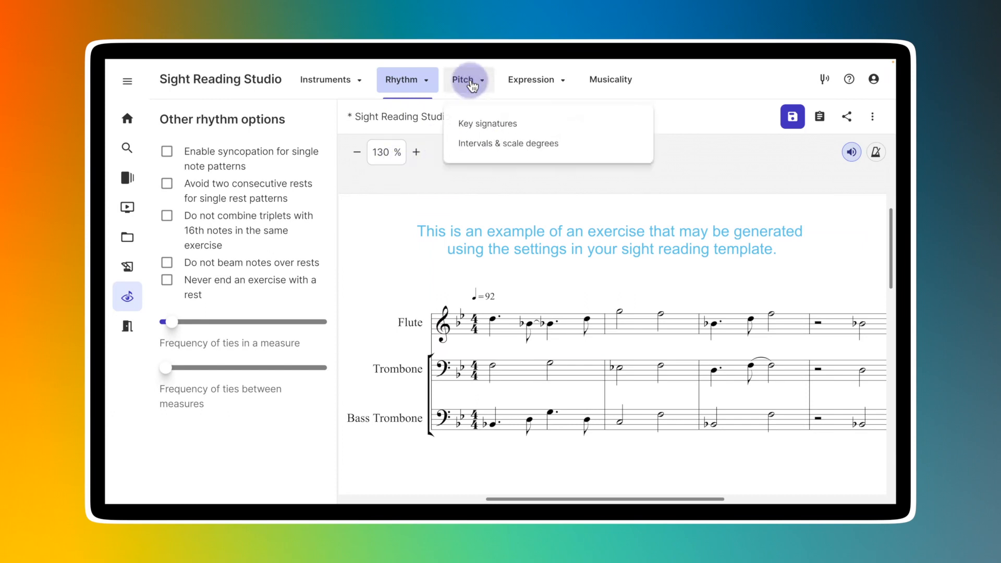
pyautogui.click(477, 122)
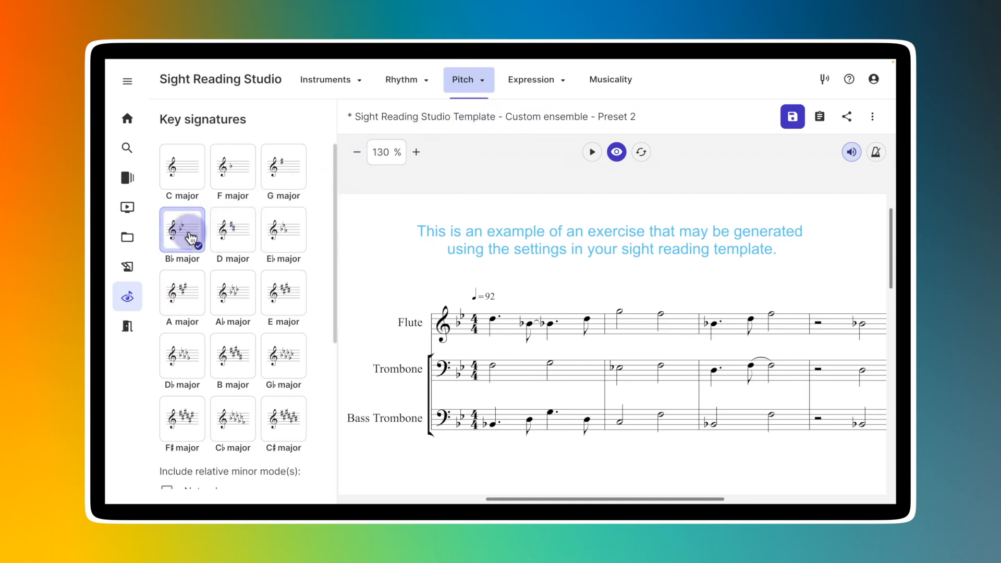
pyautogui.click(238, 172)
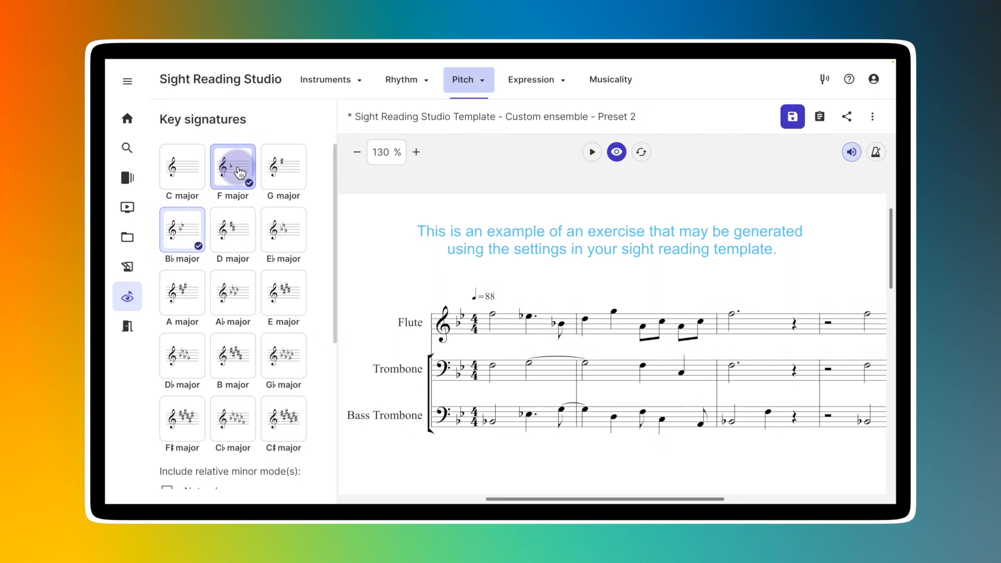
pyautogui.click(467, 80)
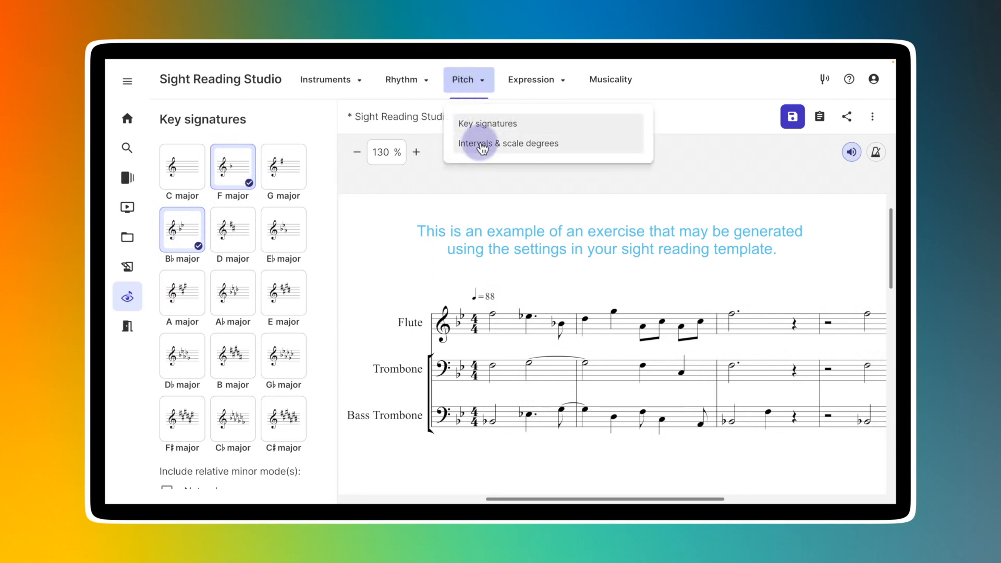
pyautogui.scroll(-5, 285, 204)
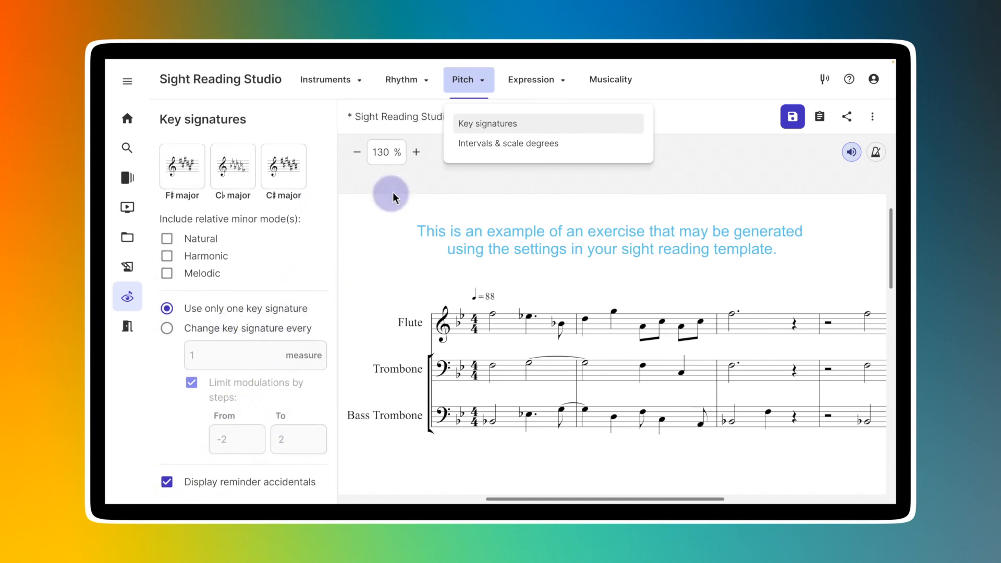
# Step: Allow the 5th among the exercise intervals and review the additional interval settings
pyautogui.click(478, 145)
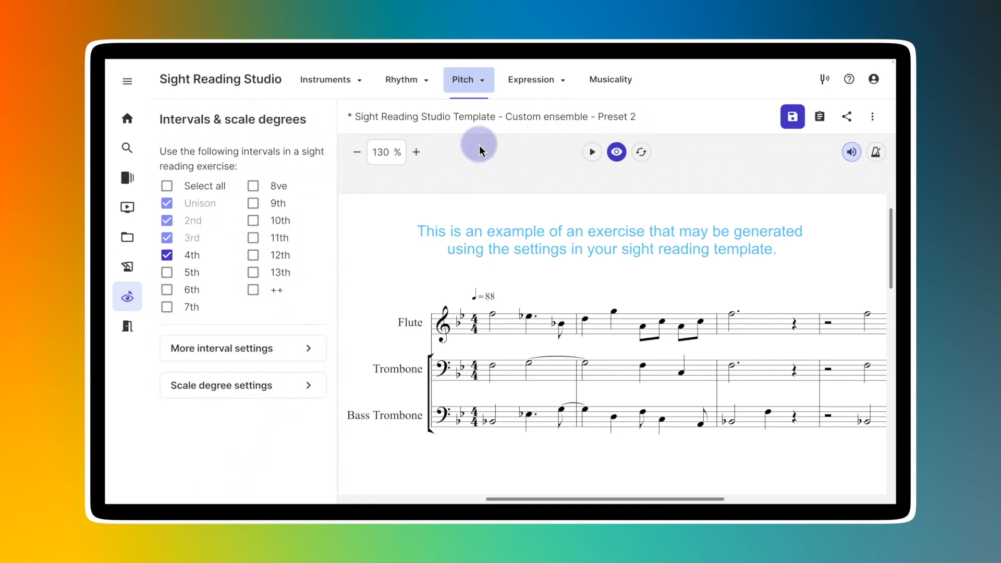
pyautogui.click(167, 272)
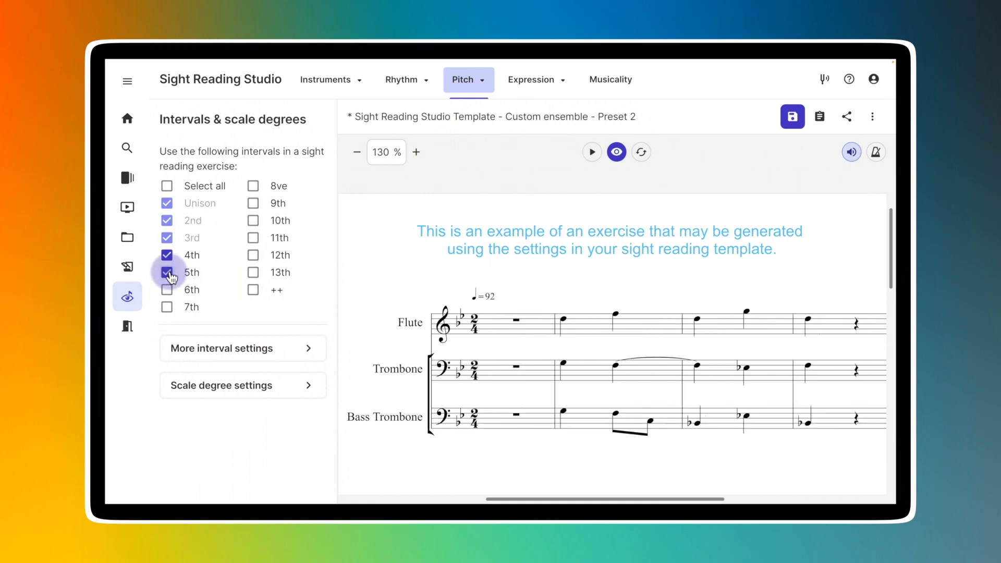
pyautogui.click(230, 346)
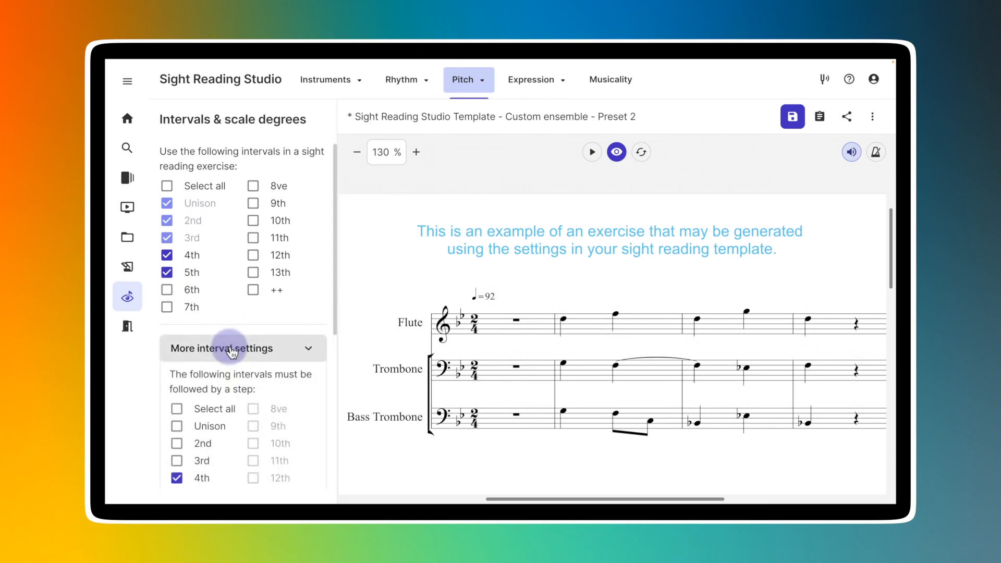
pyautogui.scroll(-3, 258, 399)
pyautogui.scroll(-3, 263, 404)
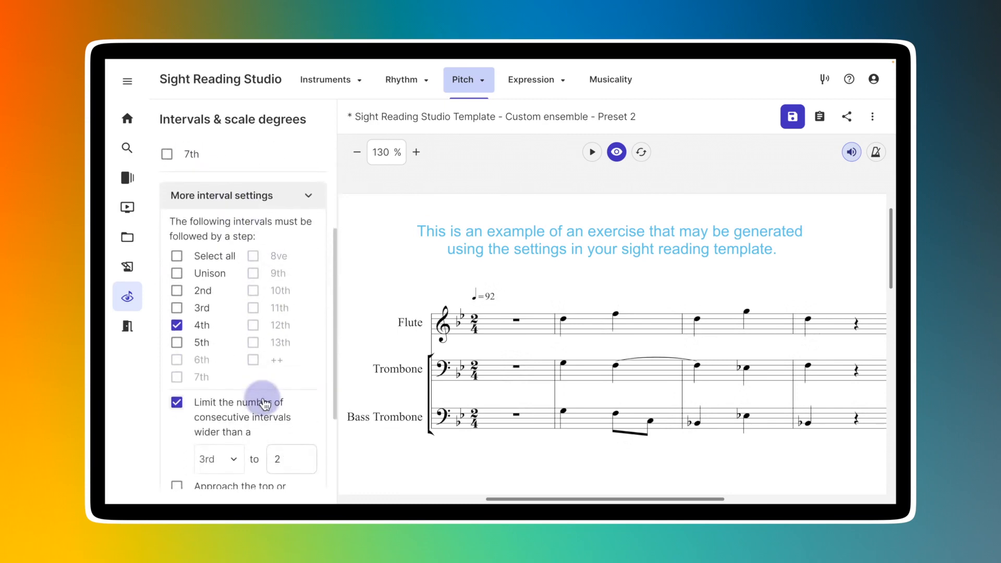
pyautogui.scroll(-2, 266, 404)
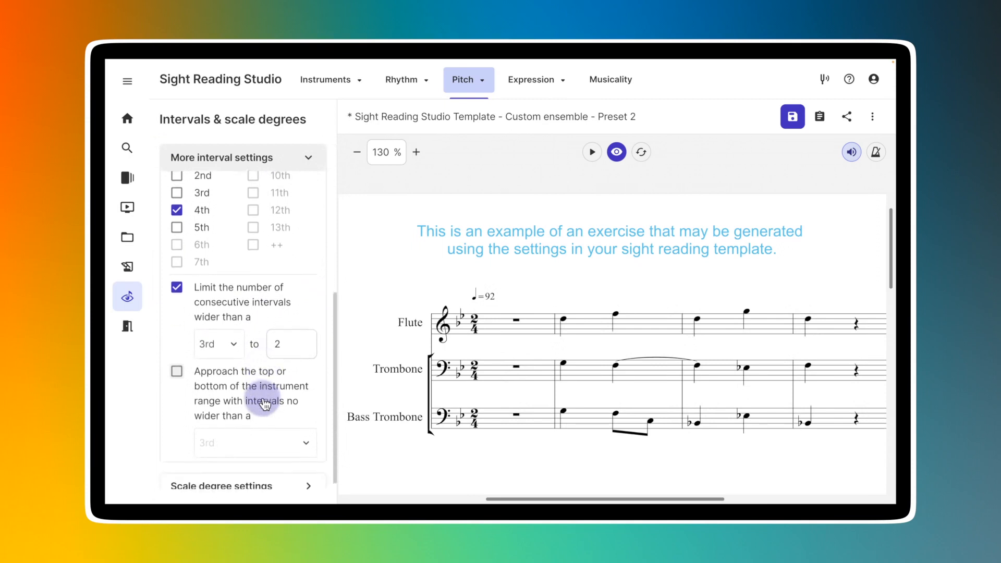
# Step: Expand the scale degree settings and examine which natural and altered degrees can be used
pyautogui.click(259, 477)
pyautogui.scroll(-3, 261, 479)
pyautogui.scroll(-2, 262, 480)
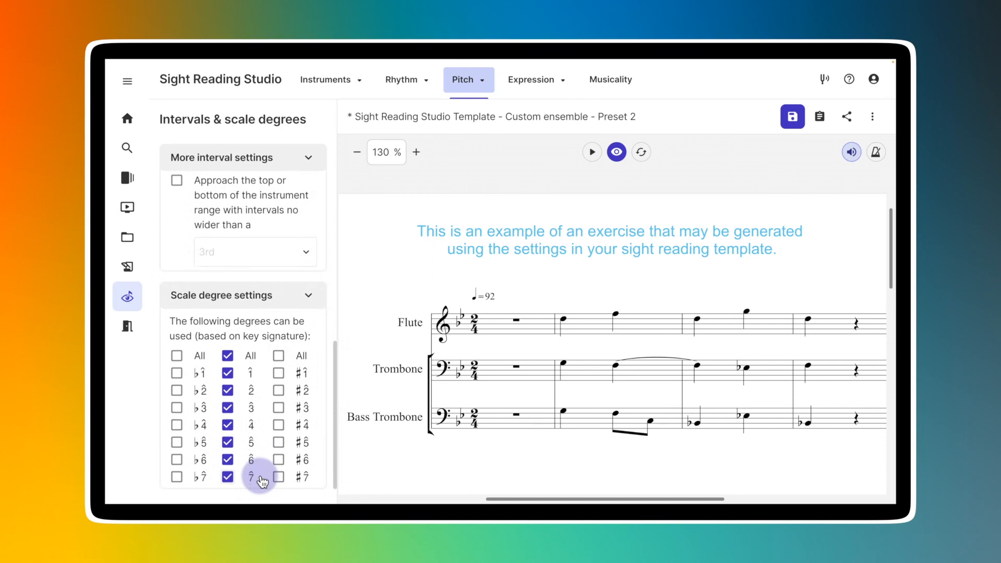
# Step: Set low frequencies for staccato and accented notes in the articulations, and open the ornament settings
pyautogui.click(526, 78)
pyautogui.click(530, 121)
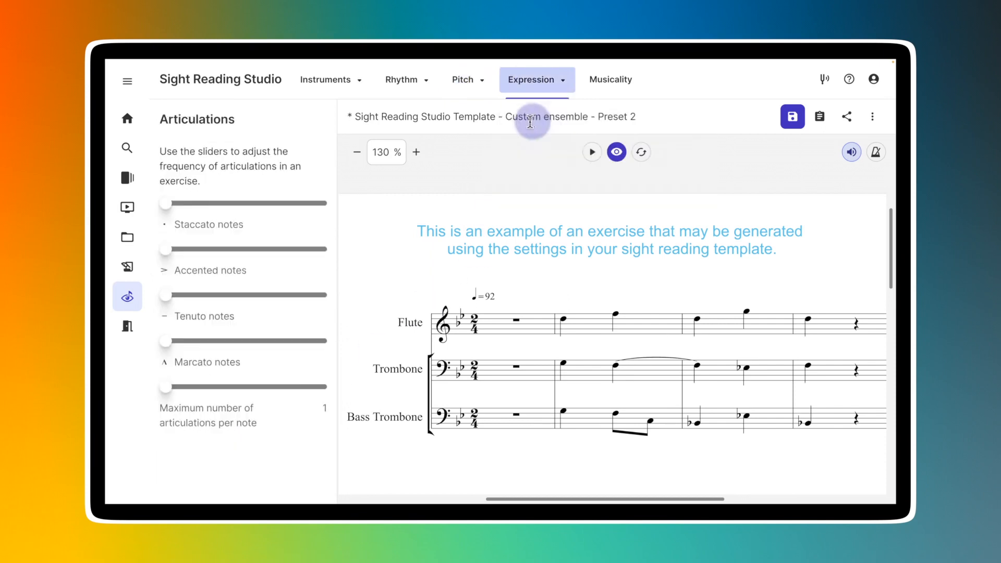
pyautogui.click(181, 203)
pyautogui.click(192, 249)
pyautogui.click(535, 83)
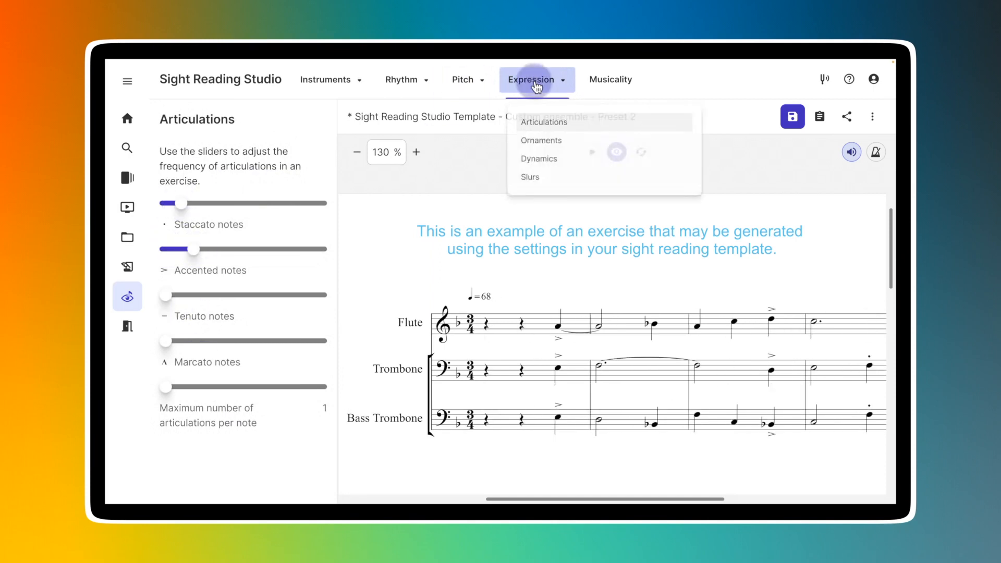
pyautogui.click(541, 141)
# Step: Enable the p and f dynamics and hairpins, and slightly raise the frequency of hairpins, crescendos and diminuendos
pyautogui.click(537, 80)
pyautogui.click(539, 159)
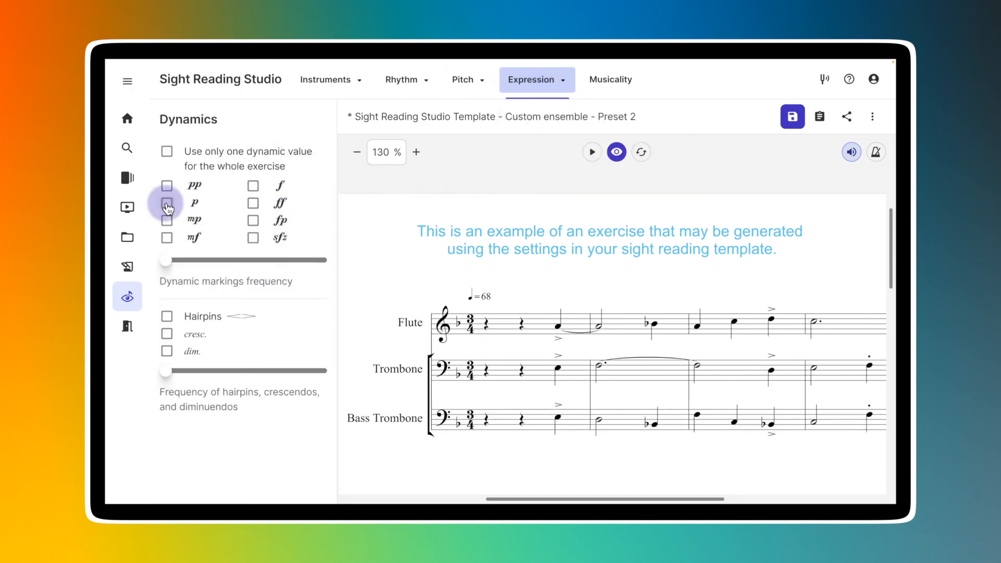
pyautogui.click(167, 203)
pyautogui.click(253, 185)
pyautogui.click(167, 316)
pyautogui.moveTo(165, 370); pyautogui.dragTo(194, 372)
# Step: Adjust the template's slur settings and open the musicality settings
pyautogui.click(534, 79)
pyautogui.click(524, 182)
pyautogui.click(188, 188)
pyautogui.click(534, 80)
pyautogui.click(535, 79)
pyautogui.click(616, 82)
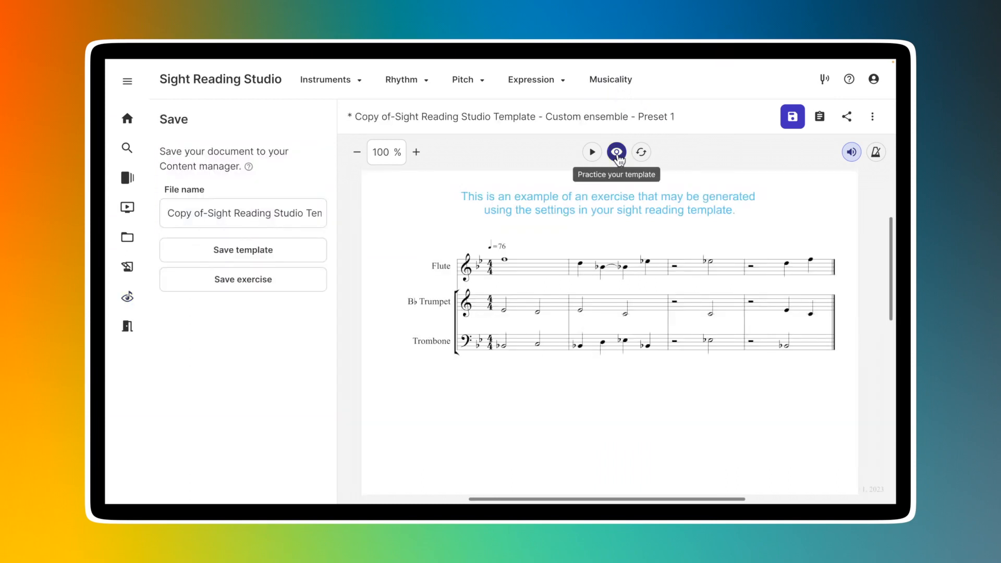
# Step: Practise the template with melodic microphone assessment, completing the microphone test and starting the exercise
pyautogui.click(617, 155)
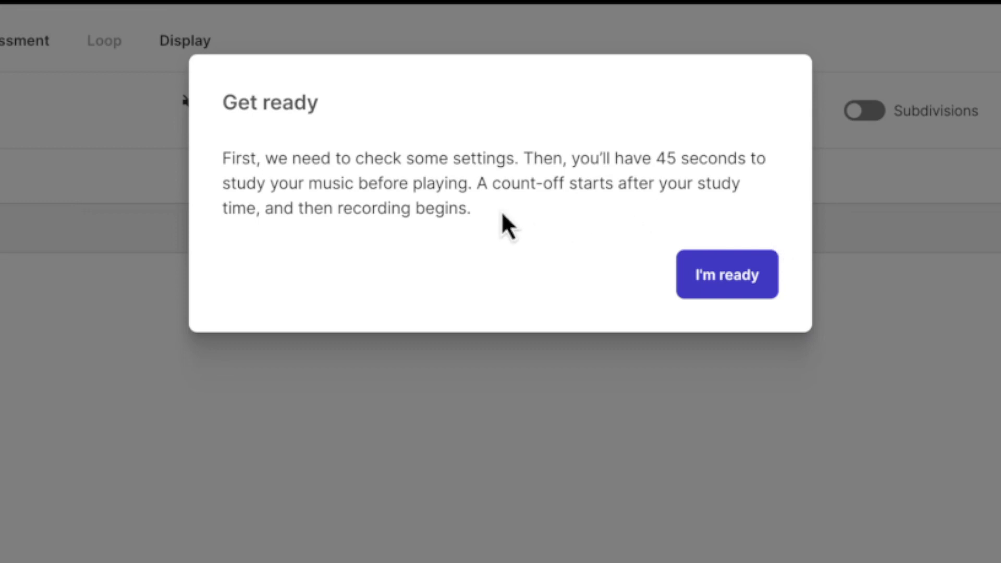
pyautogui.click(735, 281)
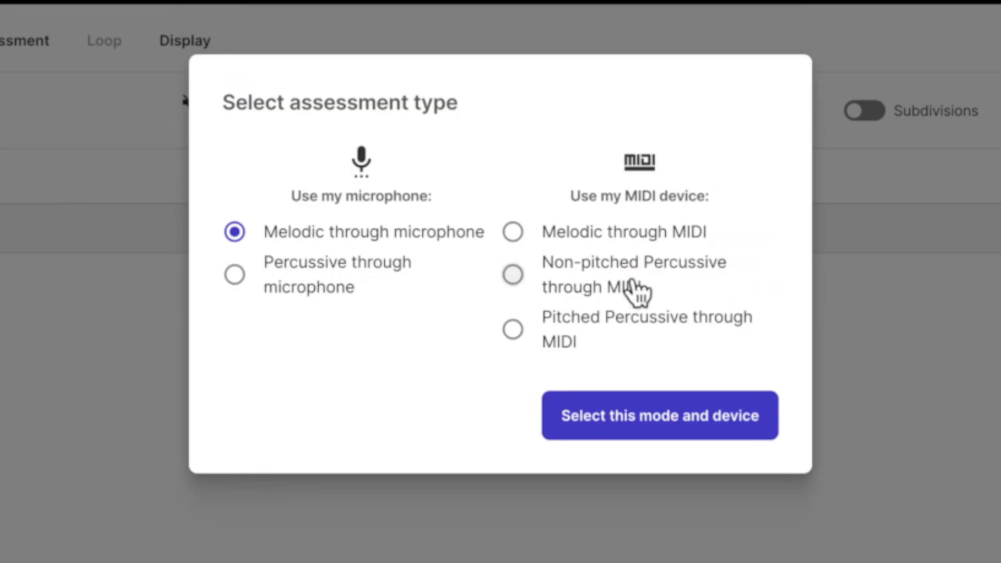
pyautogui.click(616, 417)
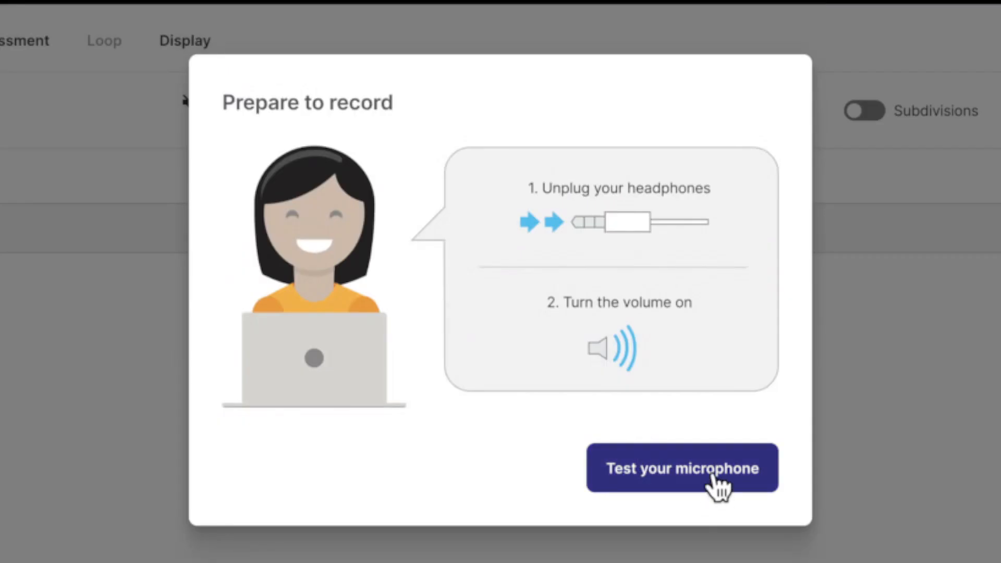
pyautogui.click(715, 480)
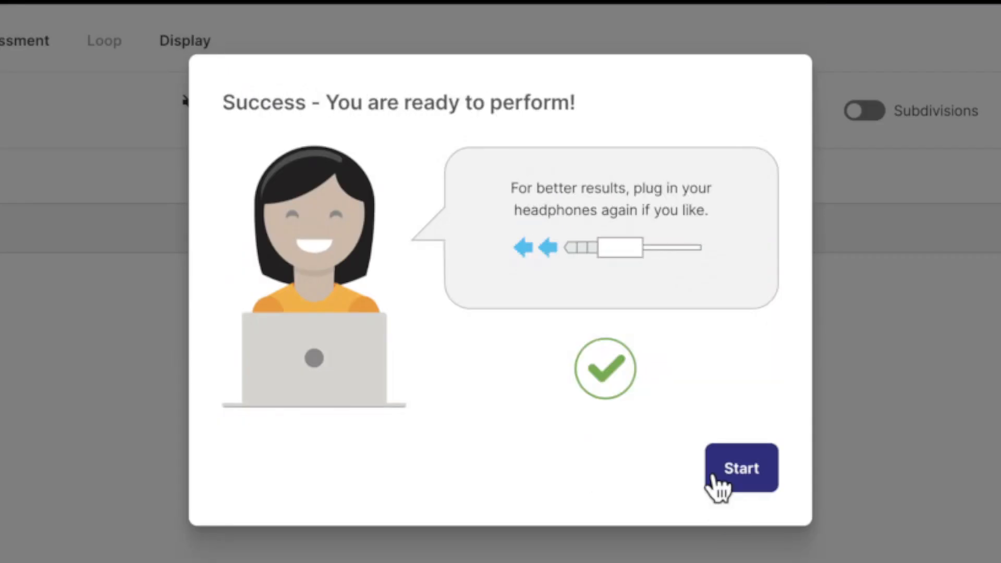
pyautogui.click(746, 474)
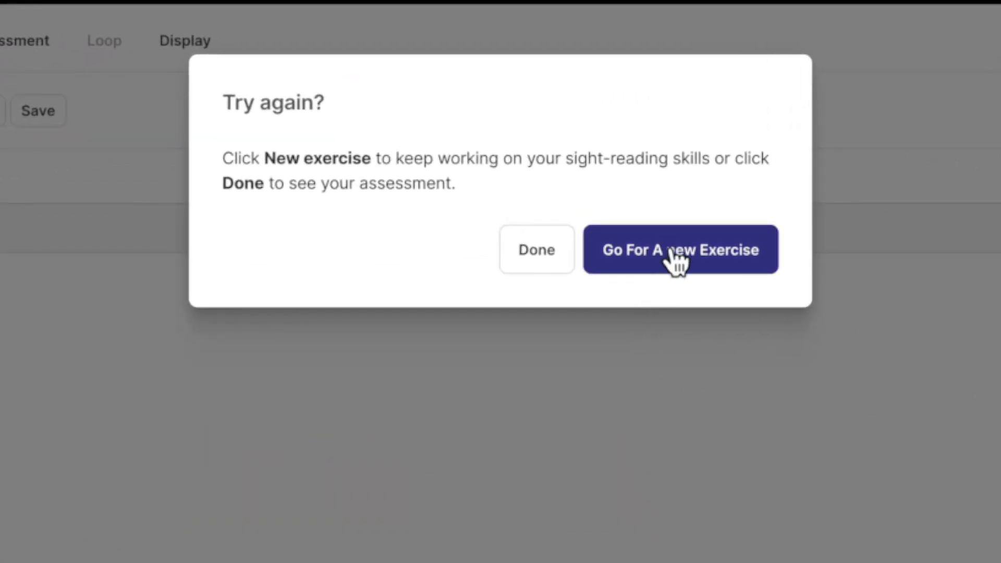
# Step: Go for another new sight-reading exercise and begin its study time
pyautogui.click(672, 251)
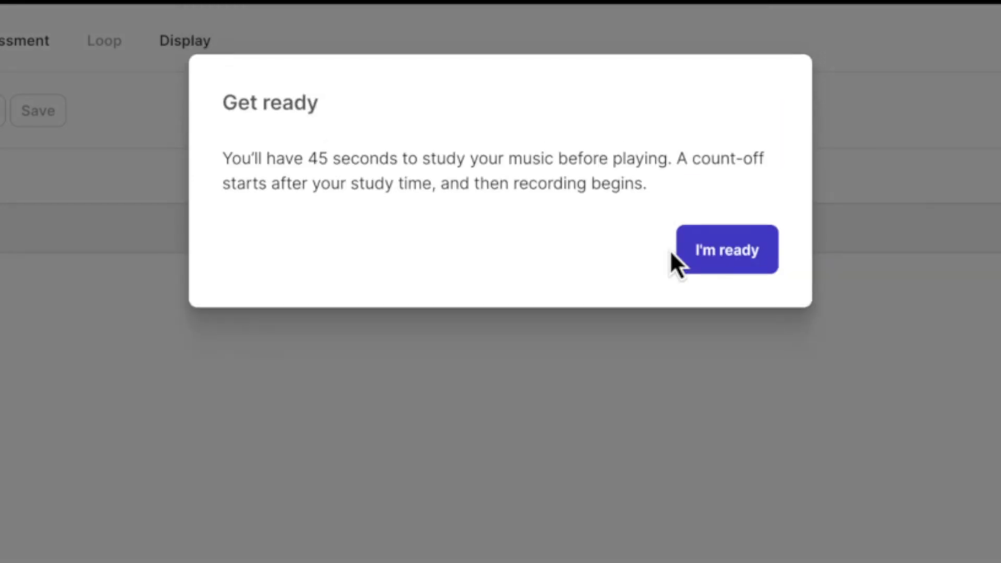
pyautogui.click(724, 253)
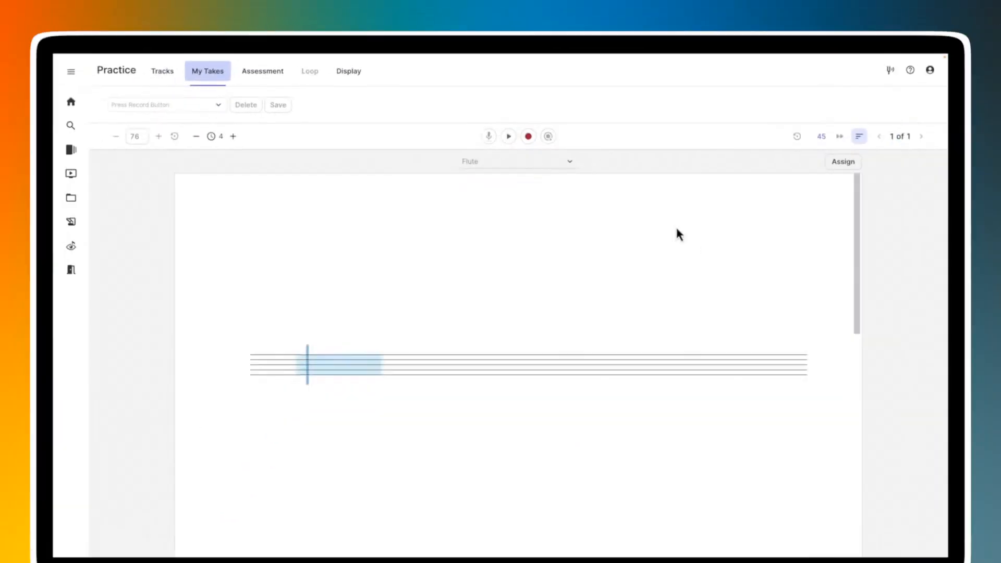